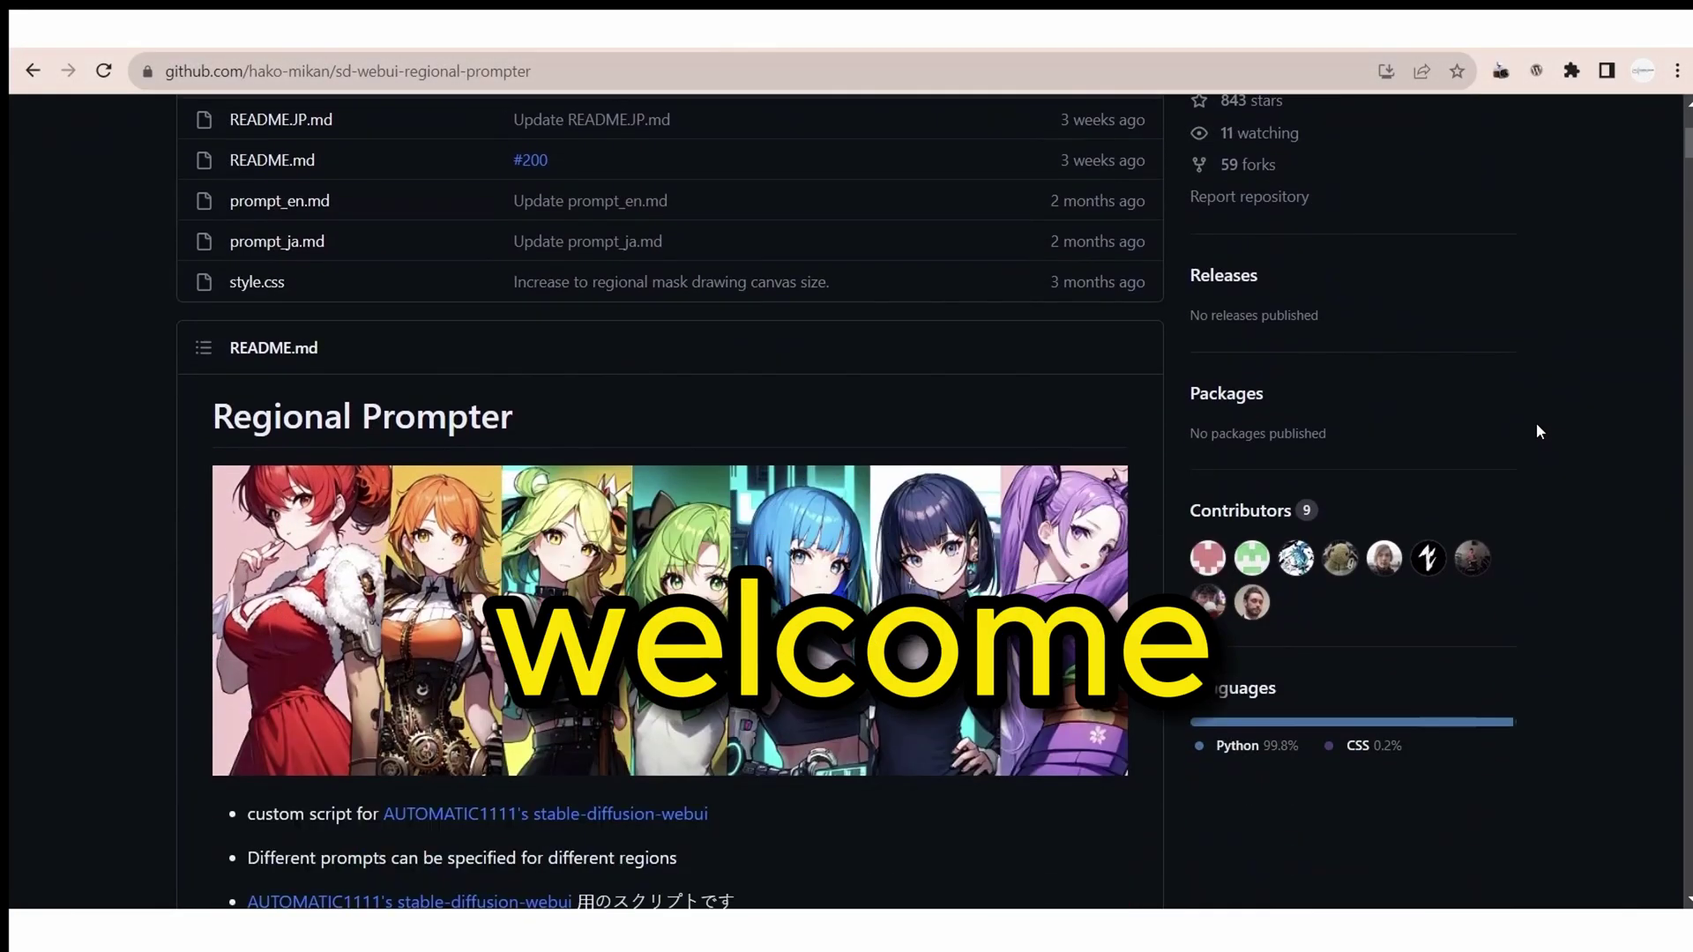
Scroll through the sd-webui-regional-prompter README on GitHub
scroll(1538, 431, down, 7)
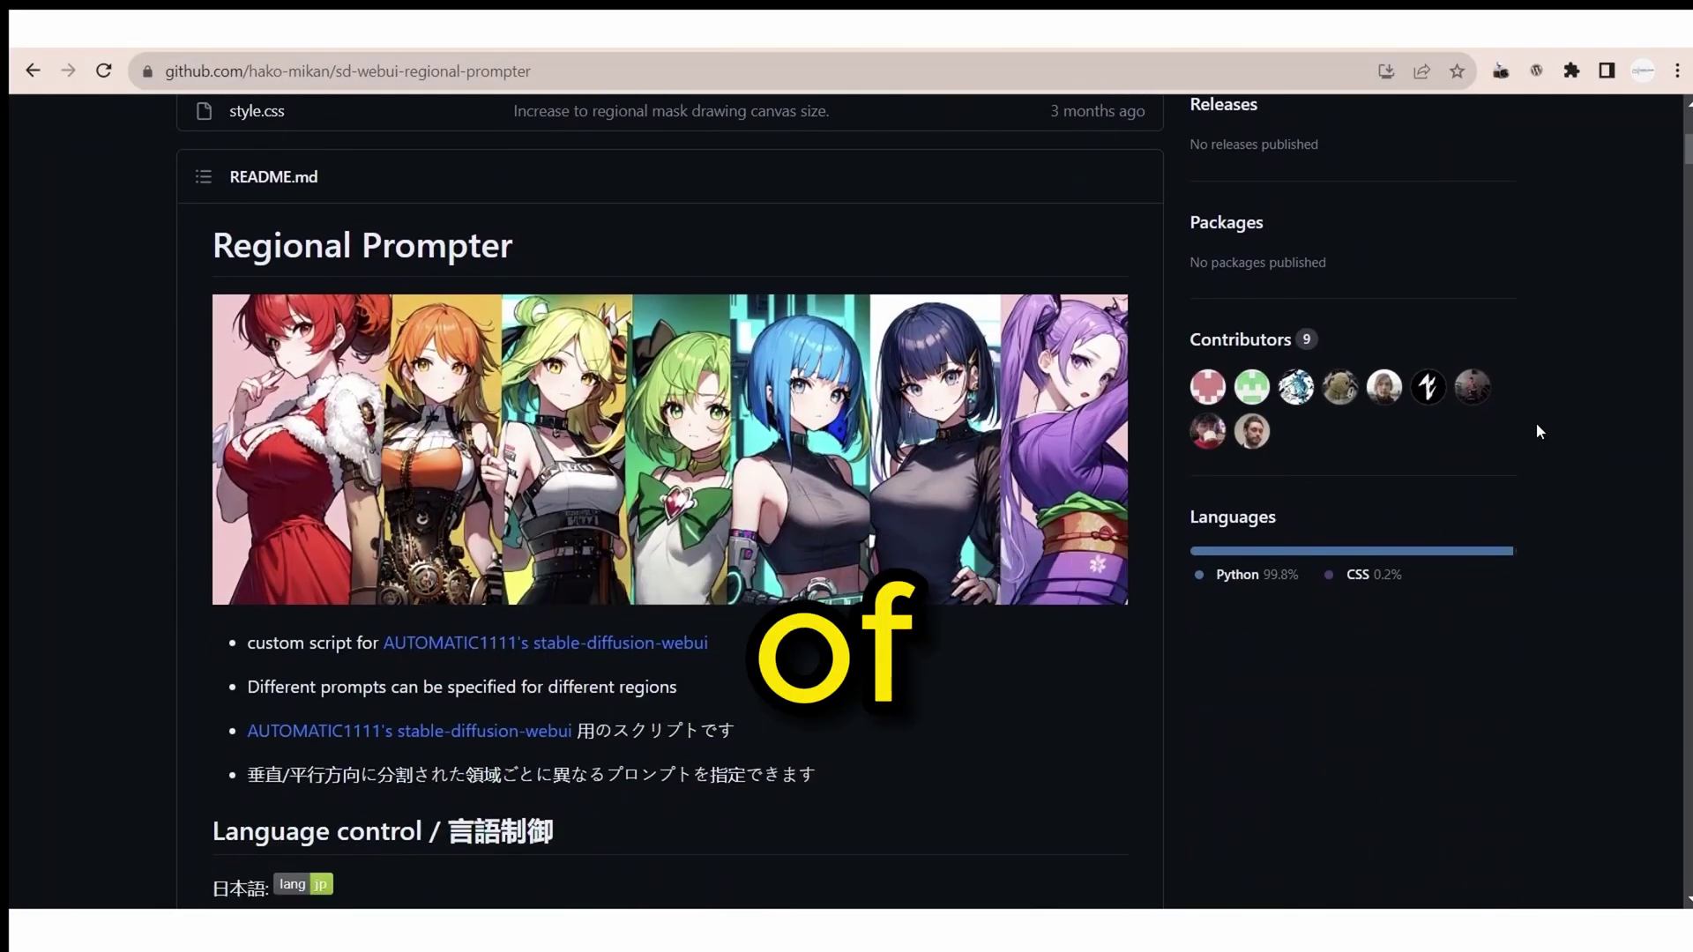
scroll(1537, 425, down, 15)
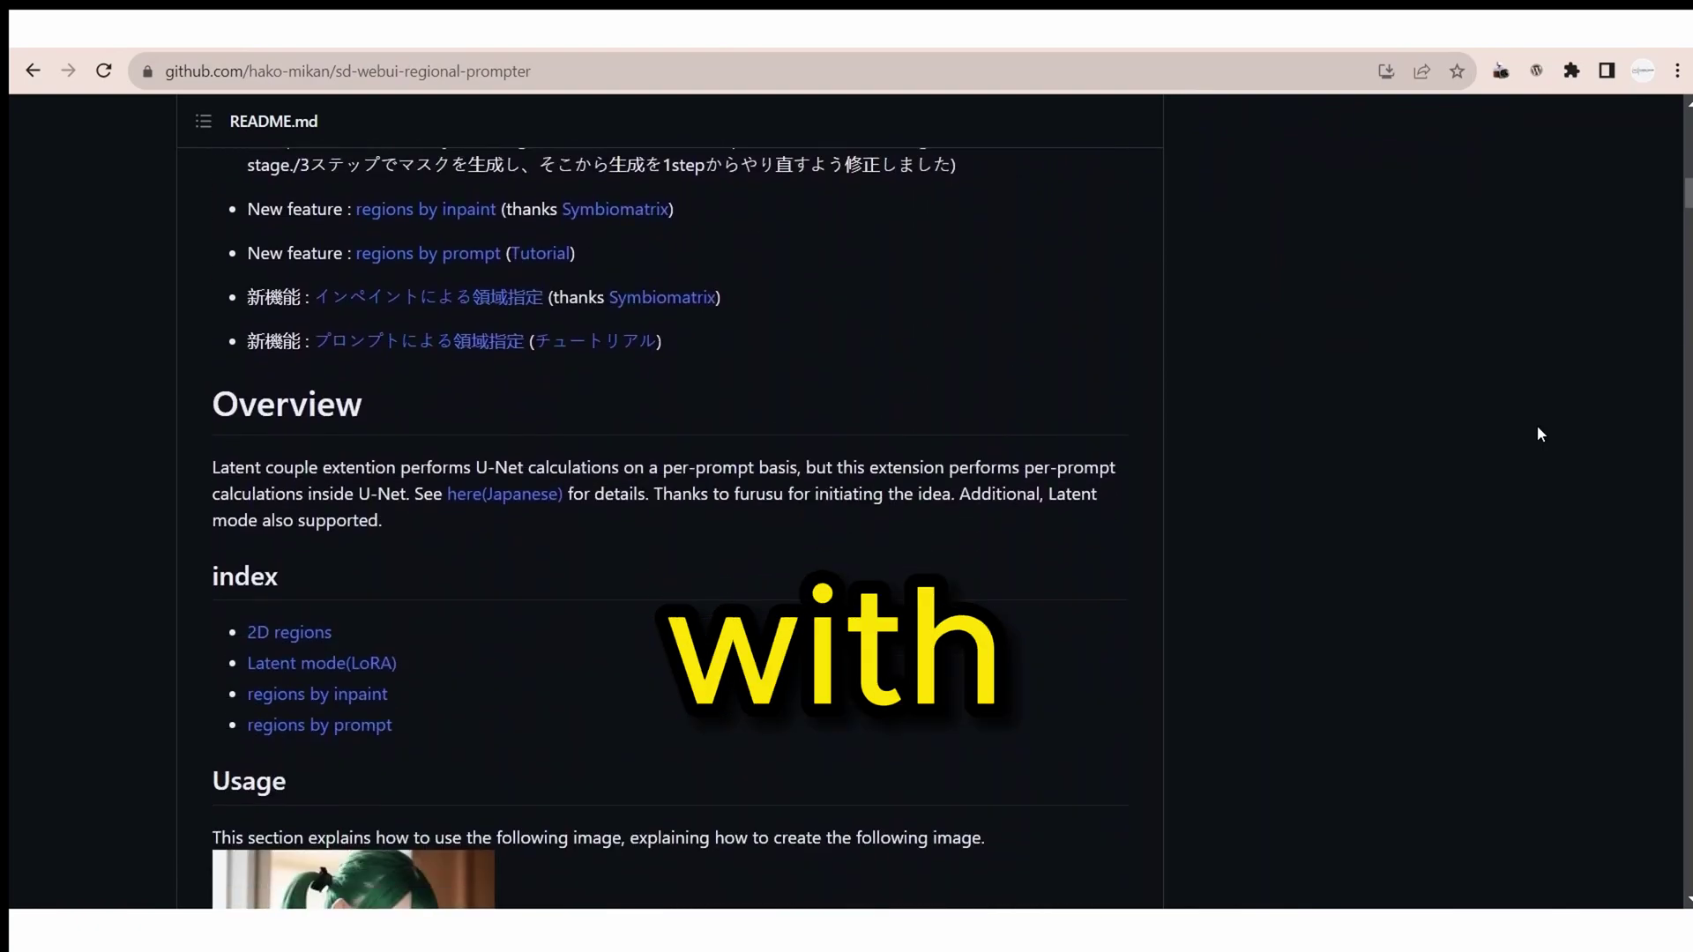
scroll(1537, 425, down, 5)
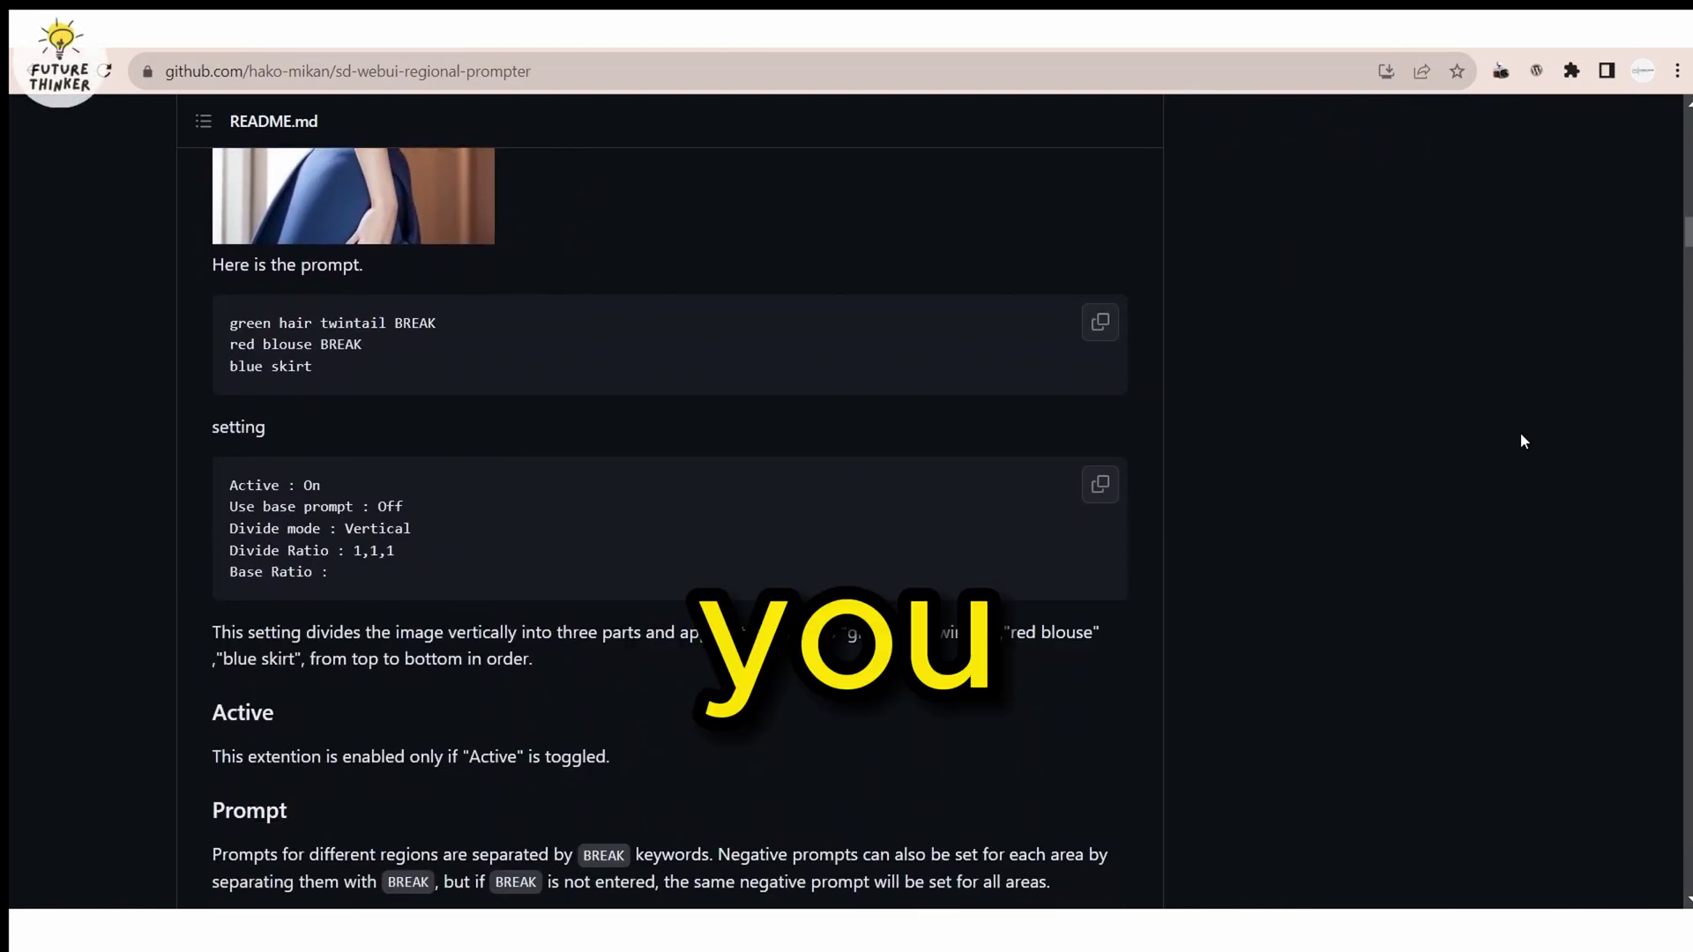
scroll(1522, 439, down, 5)
scroll(1520, 441, down, 15)
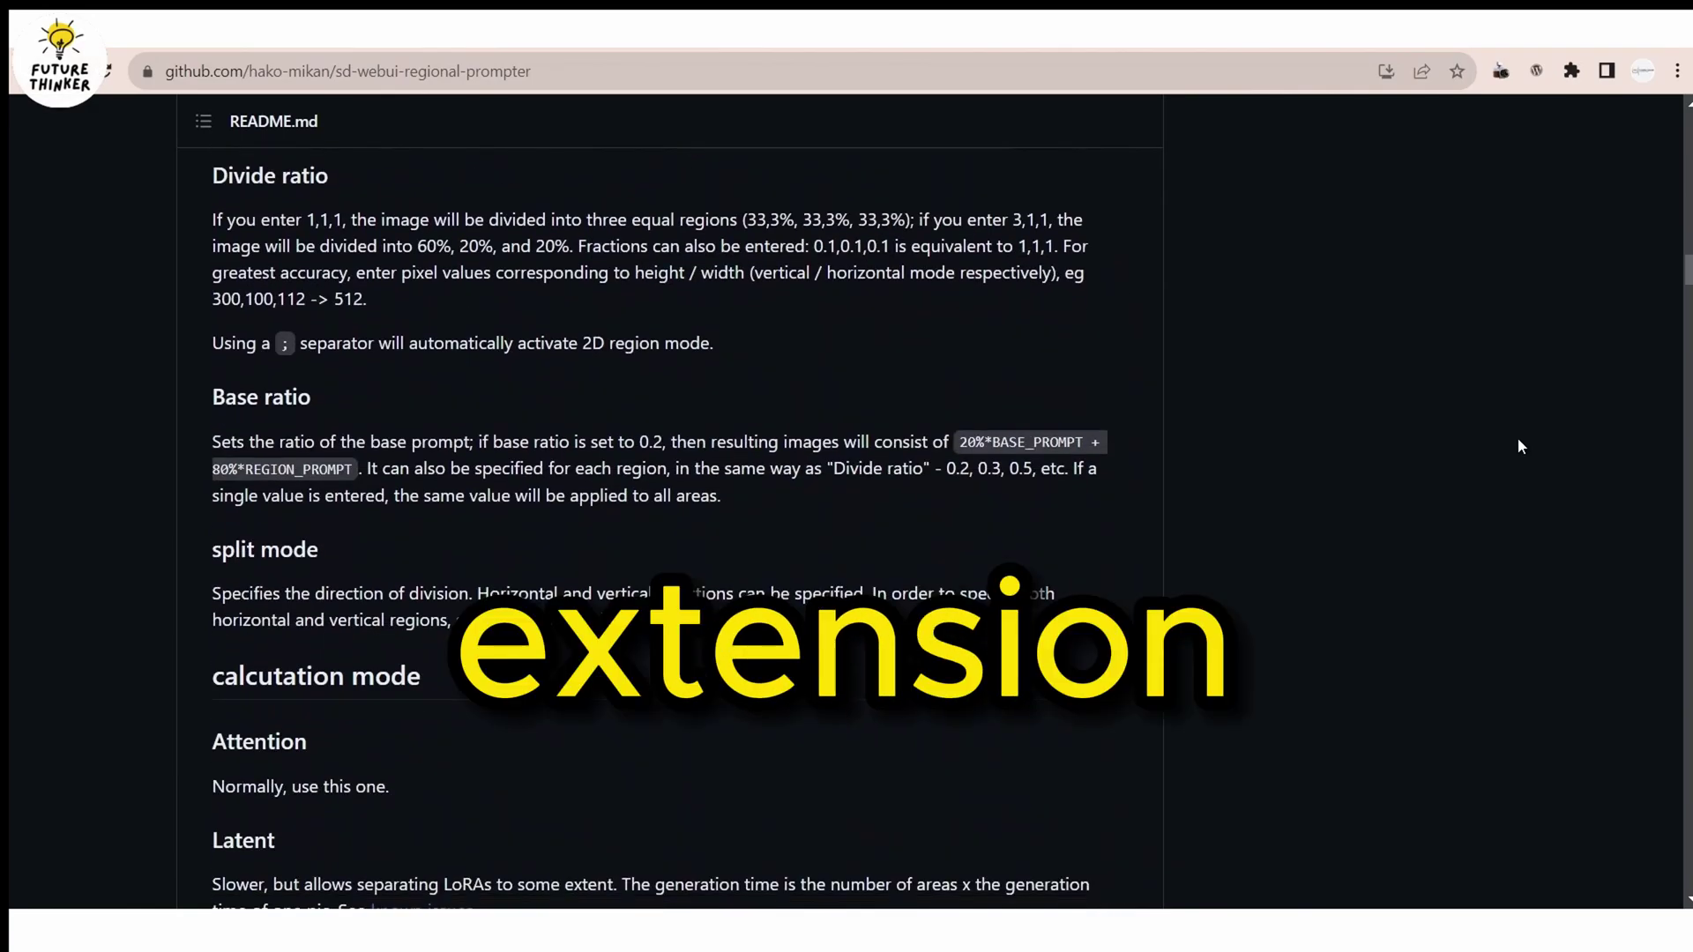
scroll(1518, 439, down, 8)
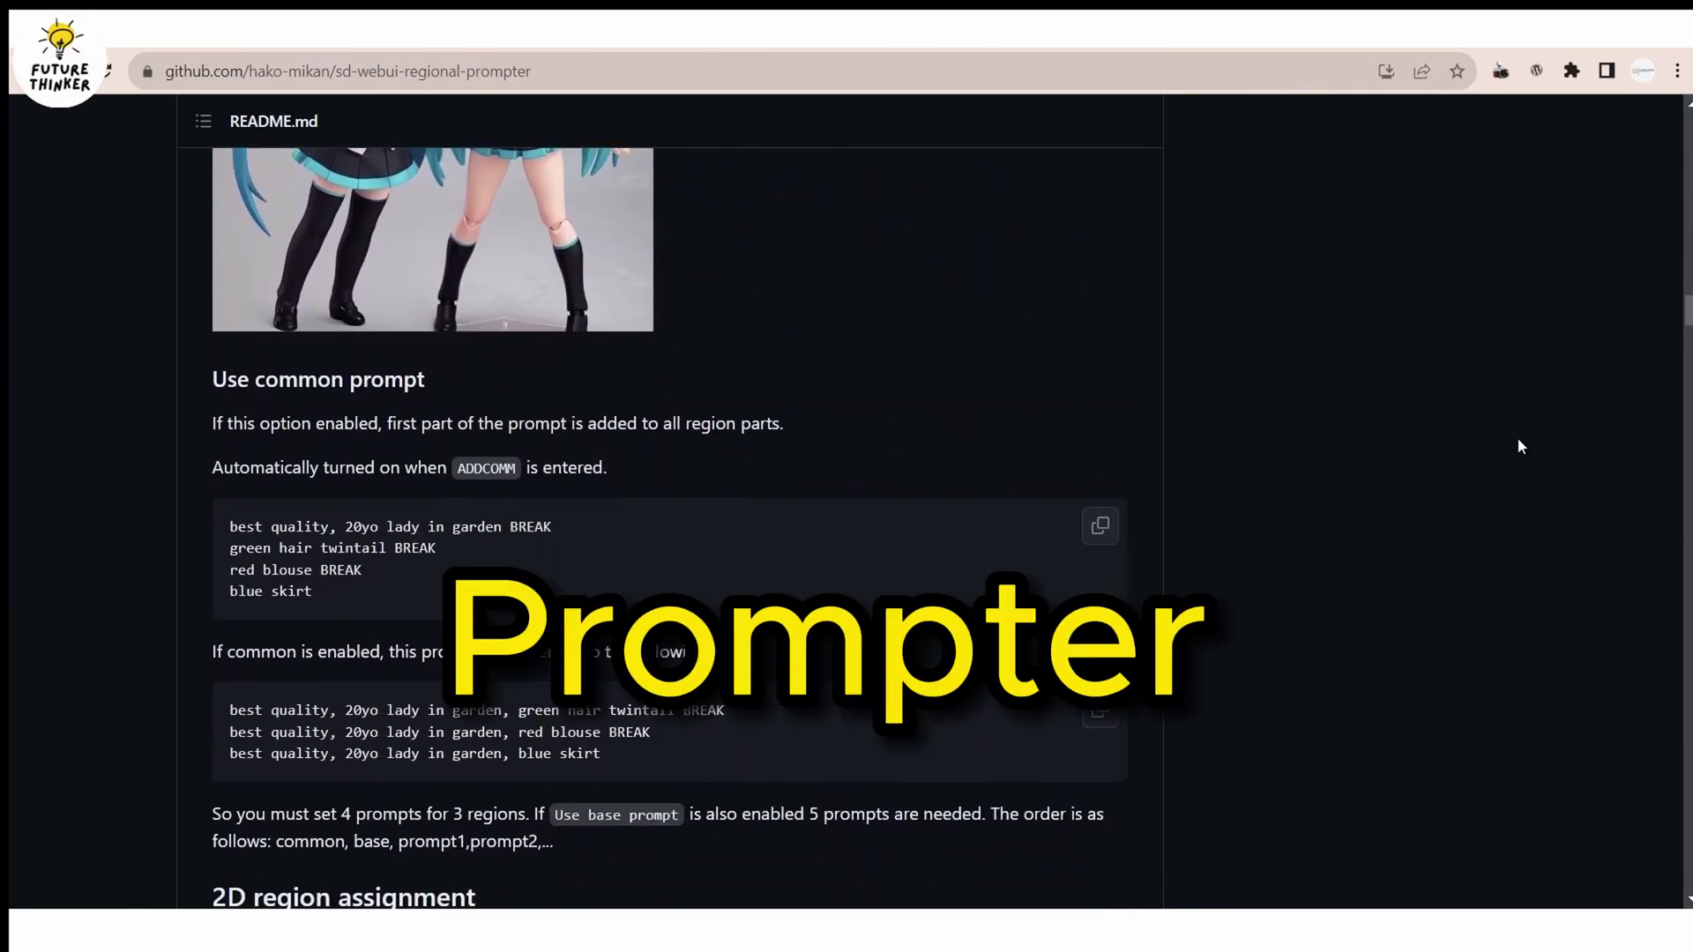
scroll(1686, 558, up, 20)
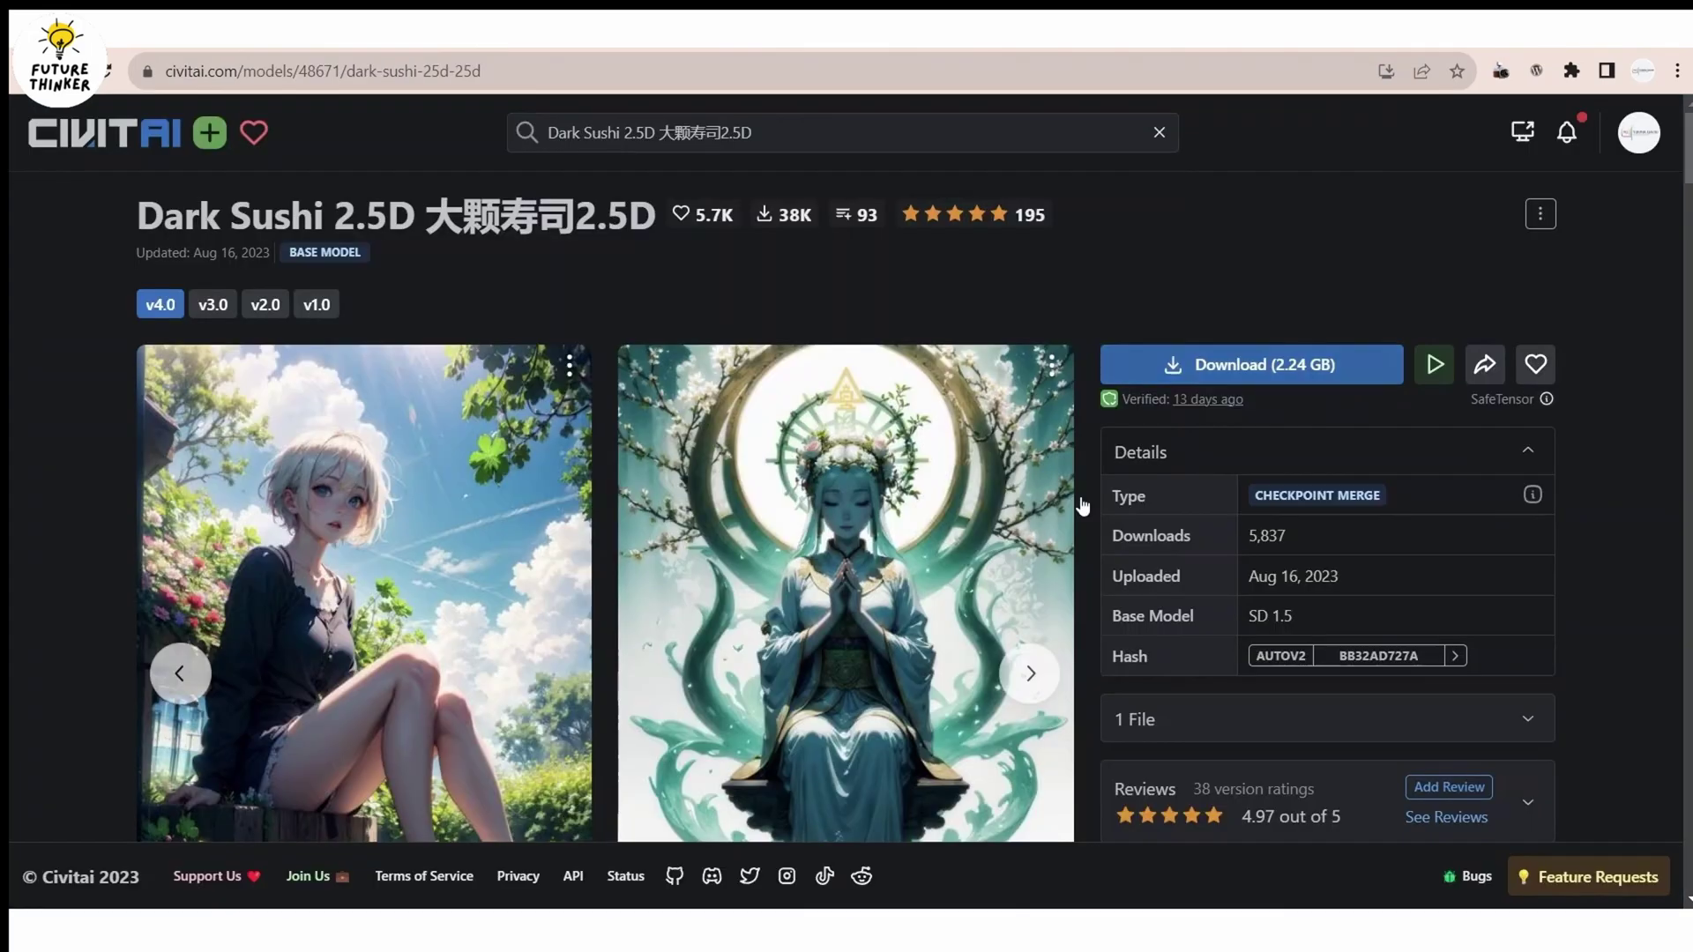
scroll(1028, 529, down, 1)
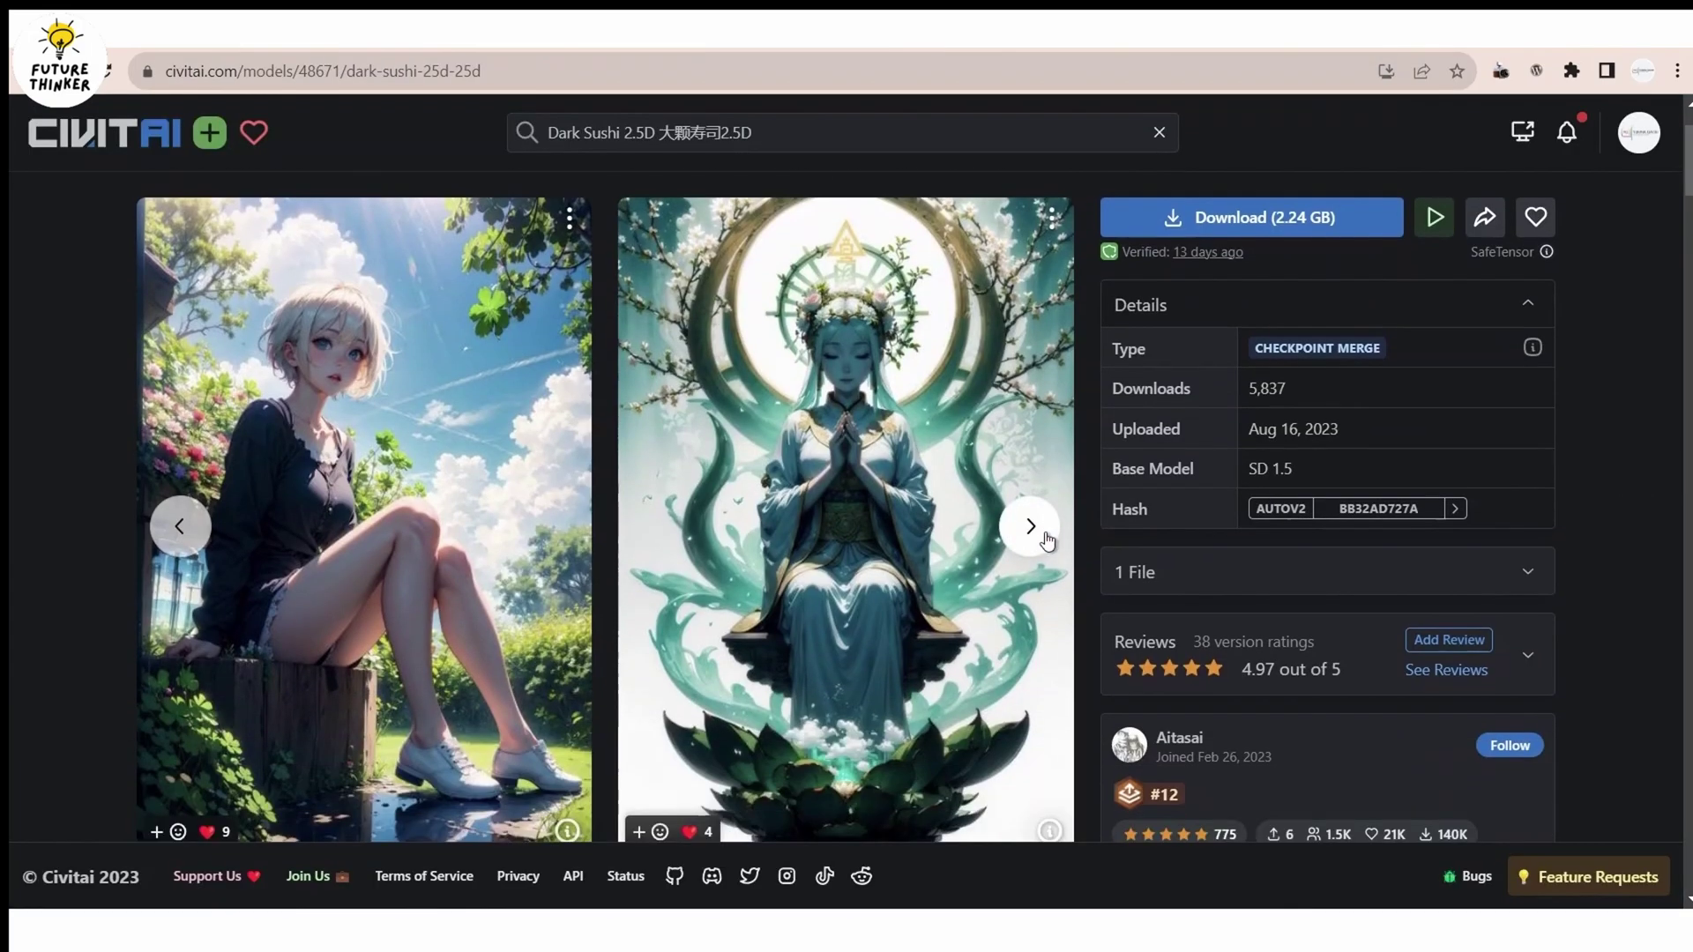
Page through the Dark Sushi 2.5D model's sample images on Civitai
click(1029, 527)
click(1029, 527)
click(1029, 526)
click(1029, 527)
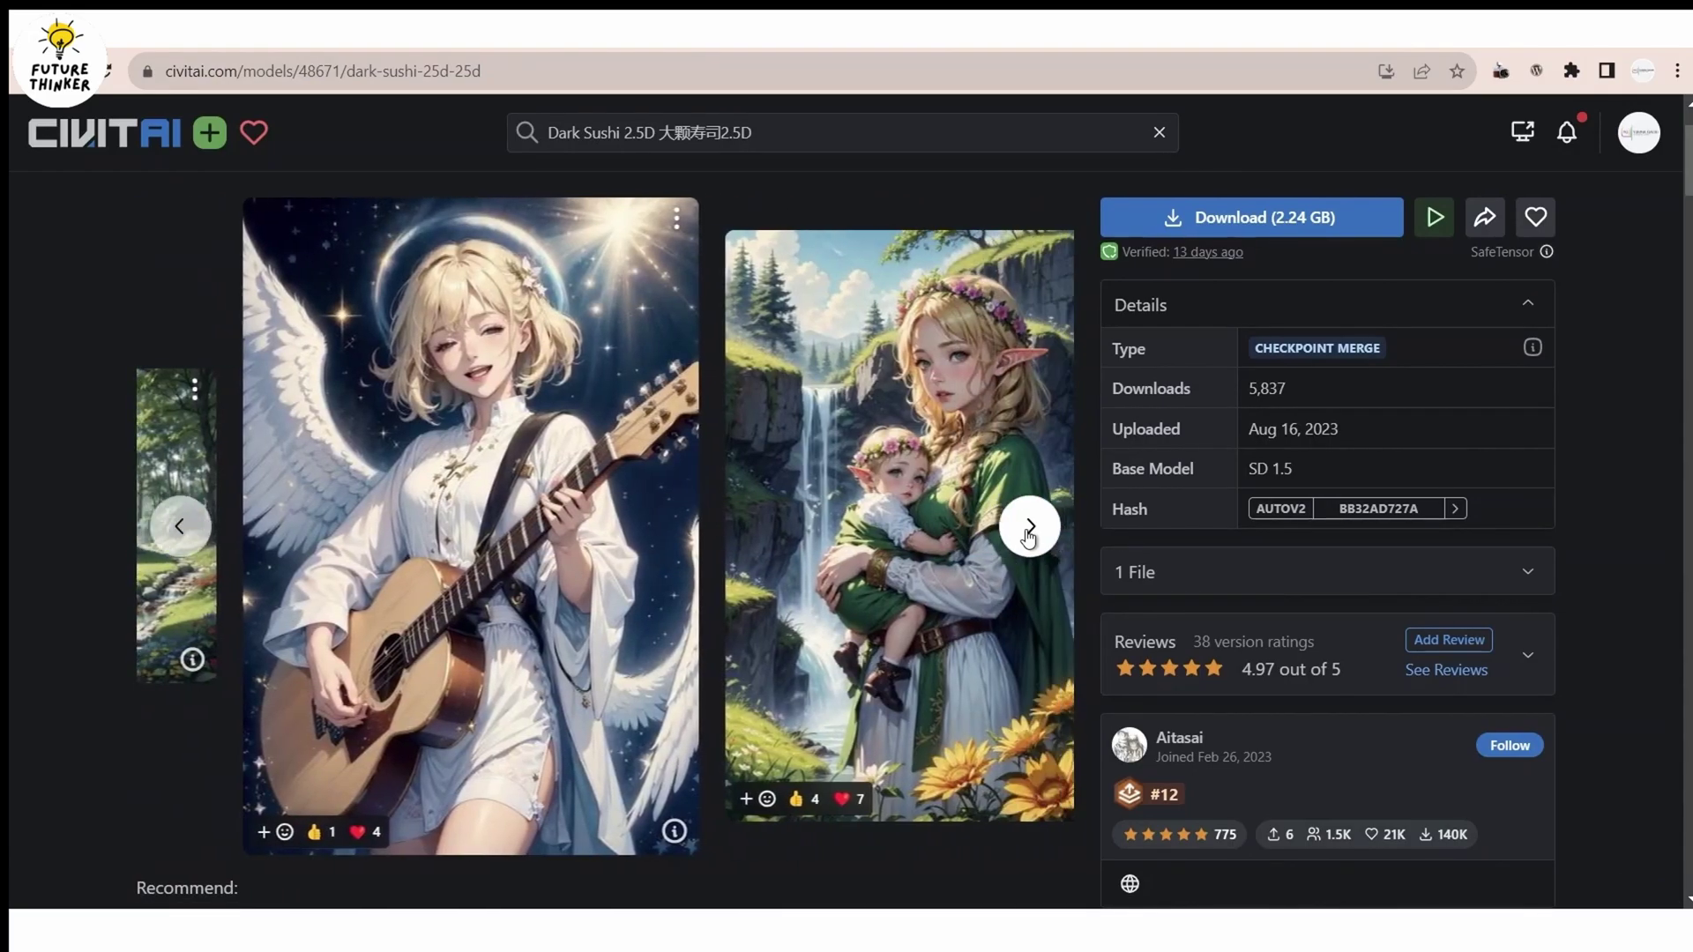
click(1029, 527)
click(1029, 527)
click(1029, 527)
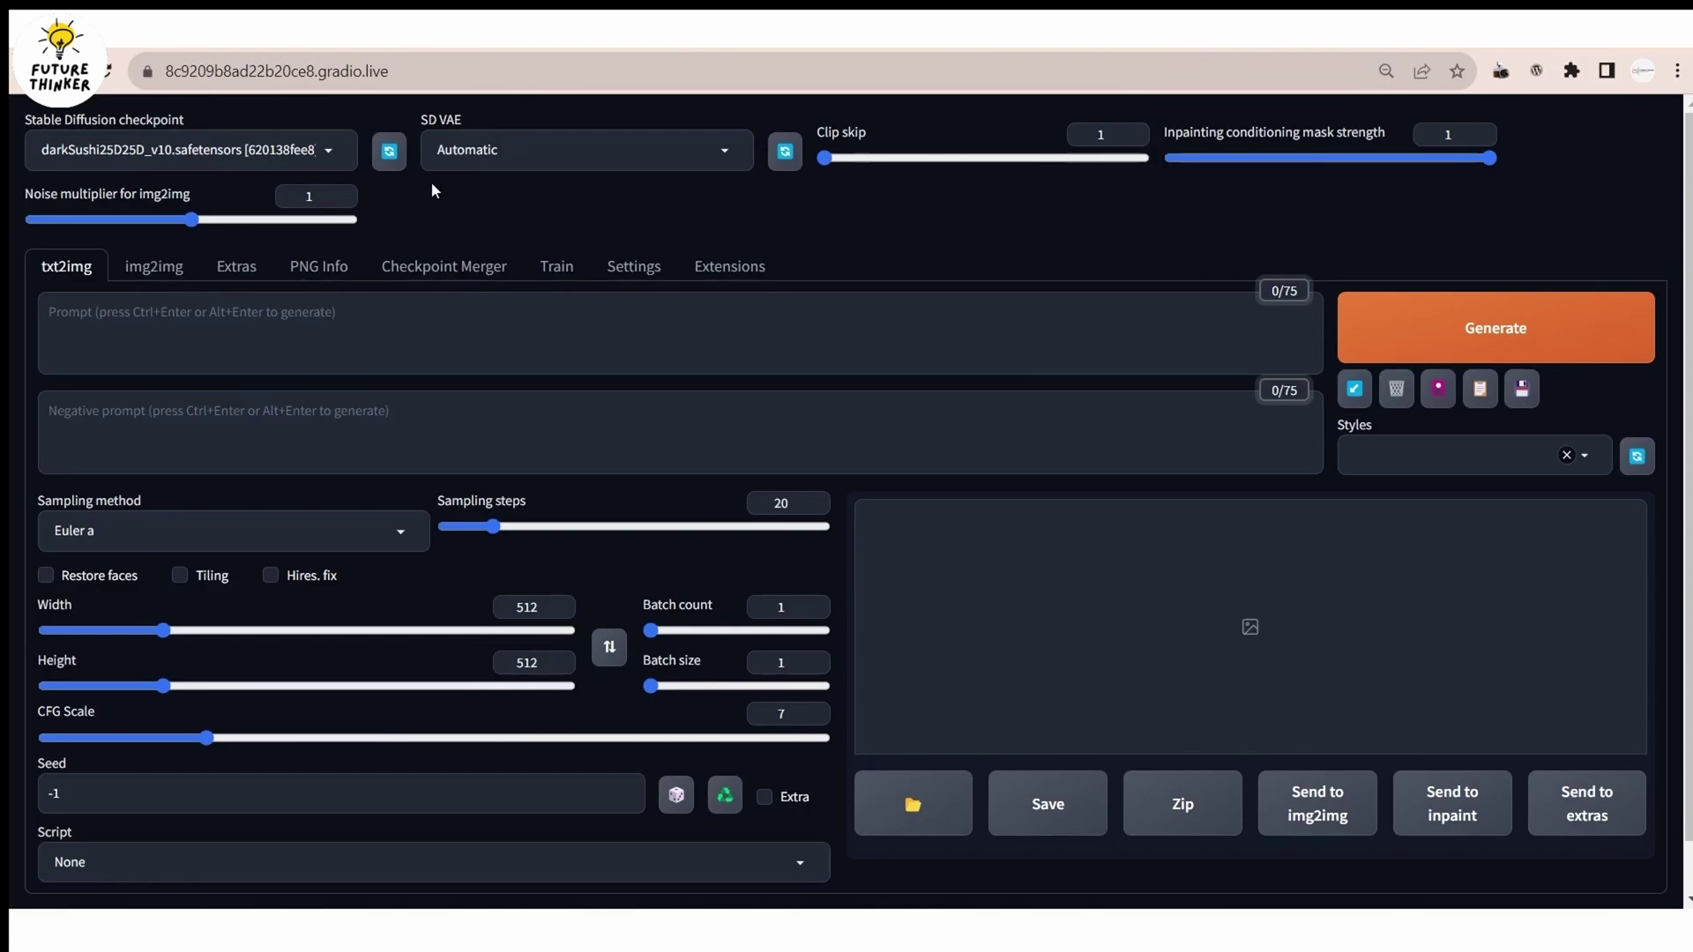
Glance at the checkpoint list, then load the index of available extensions
click(328, 152)
click(383, 189)
click(739, 275)
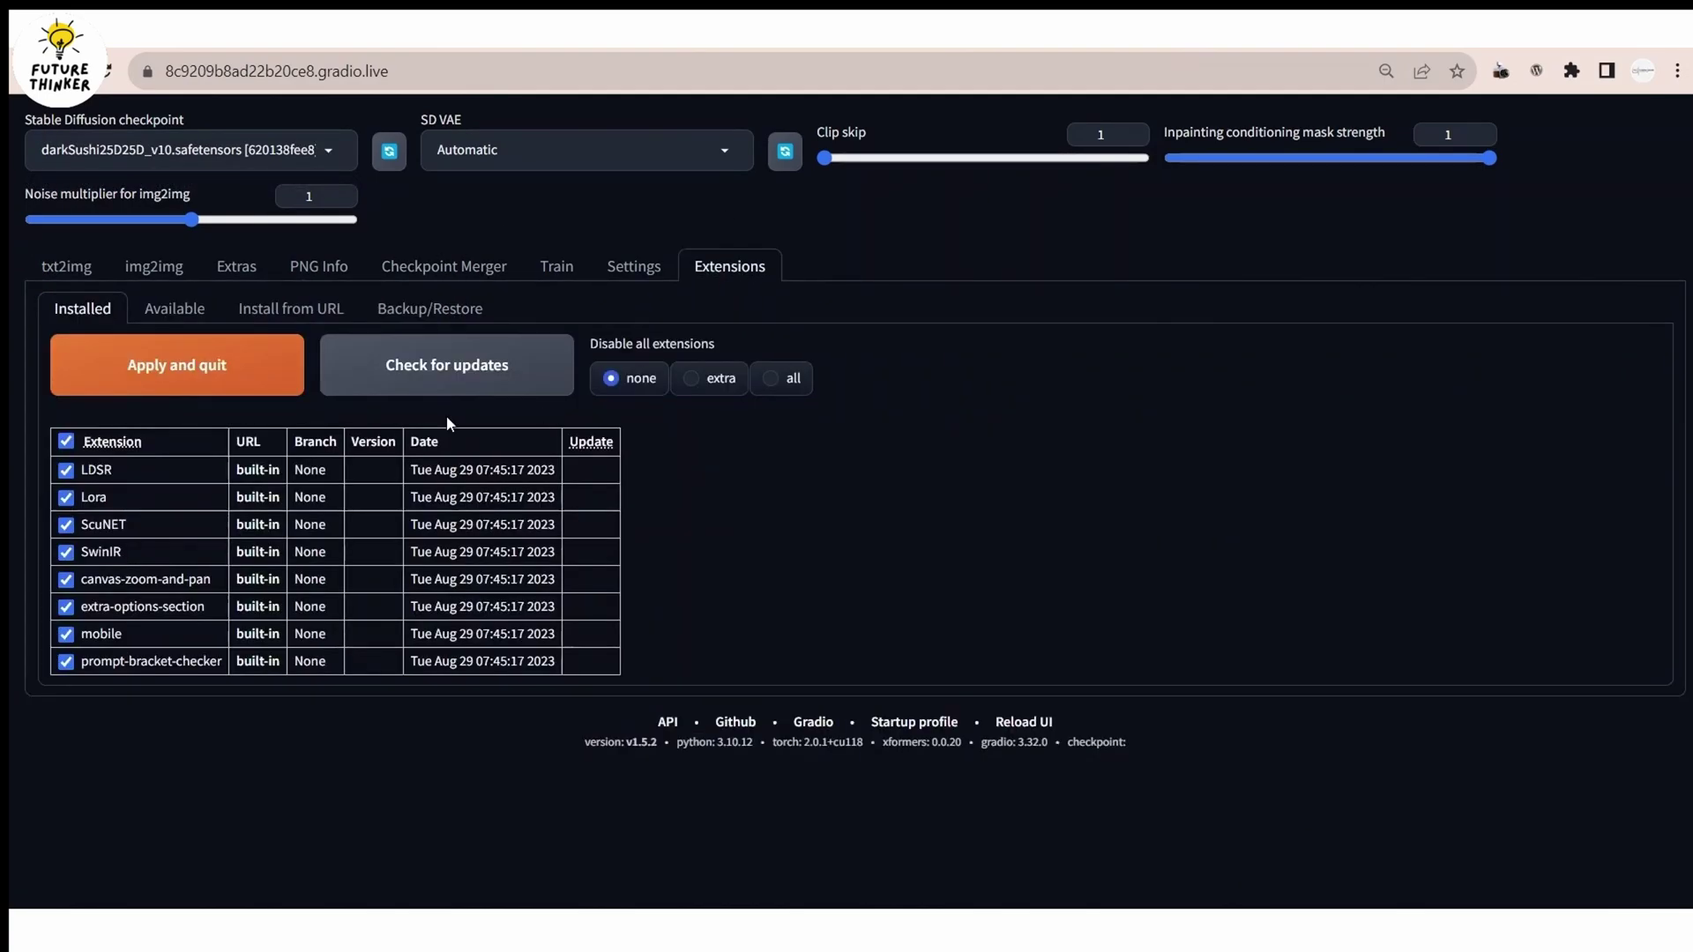
click(167, 326)
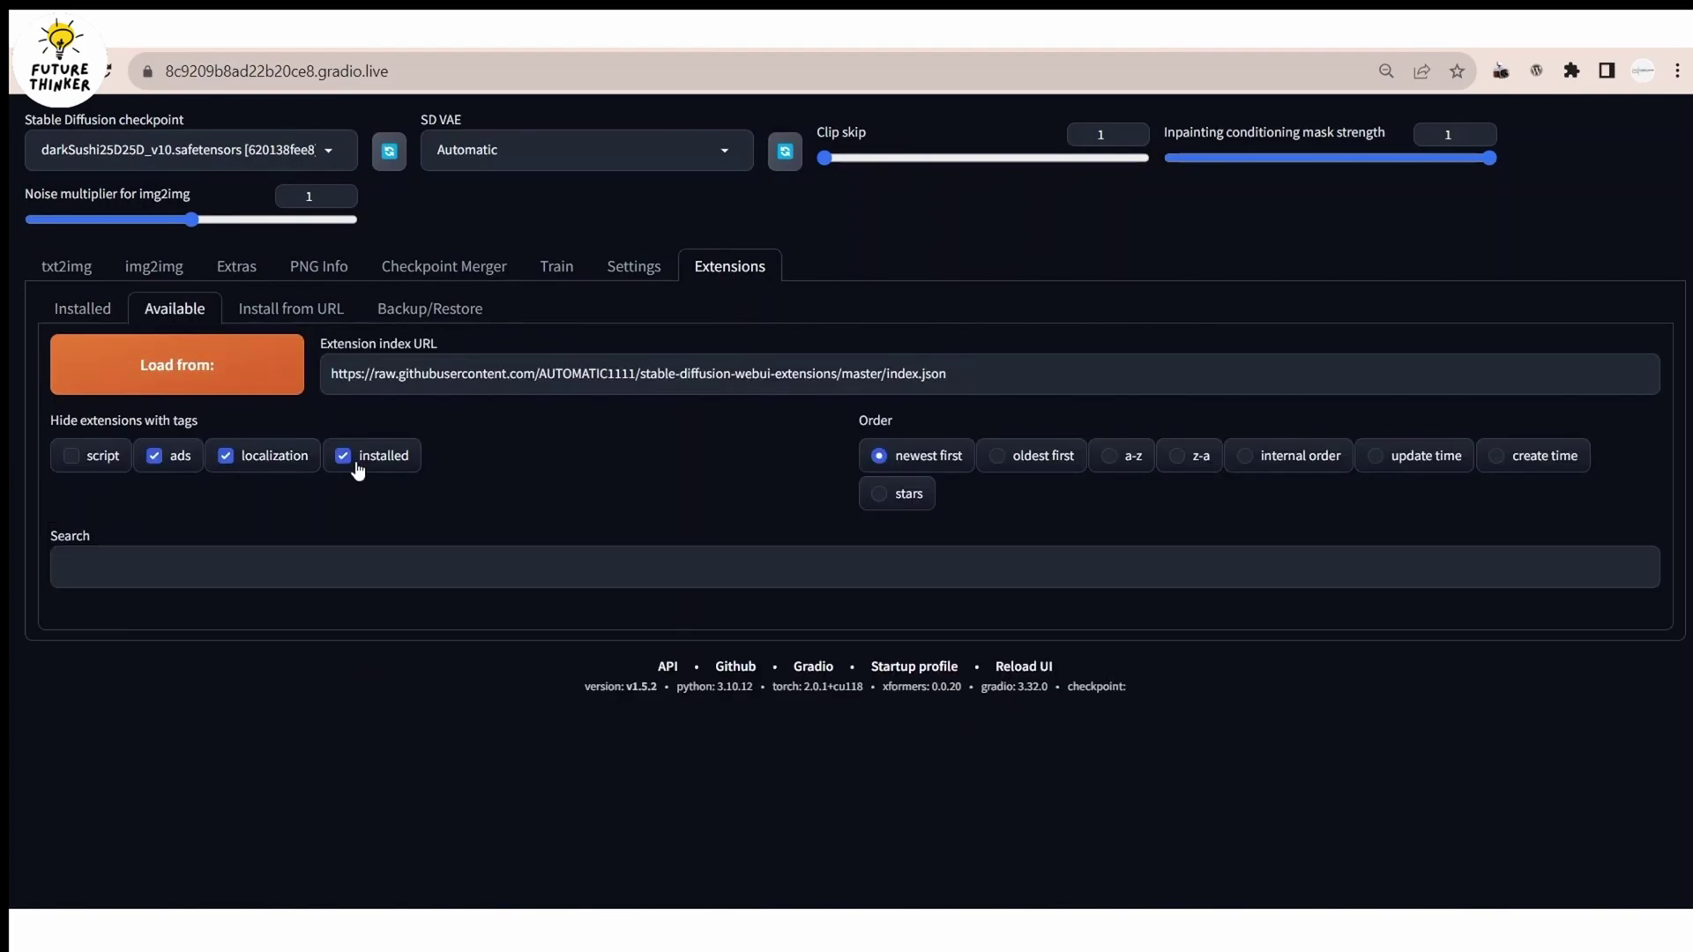
click(206, 371)
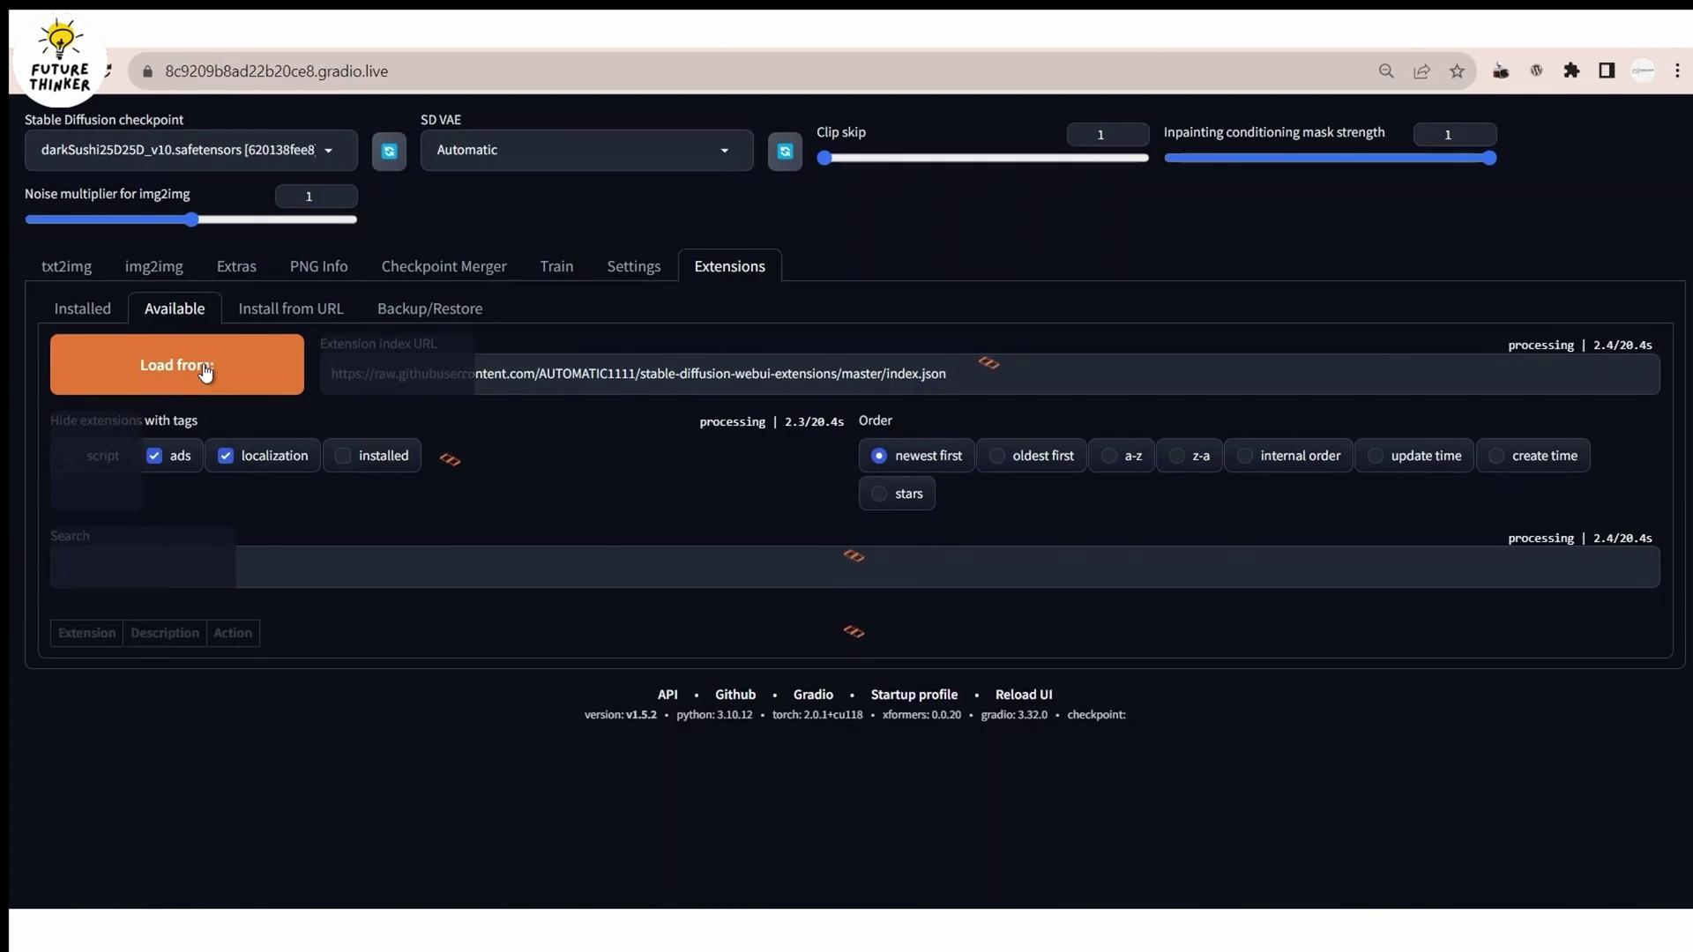
Search for 'regional prompt' and install the Regional Prompter extension
click(199, 610)
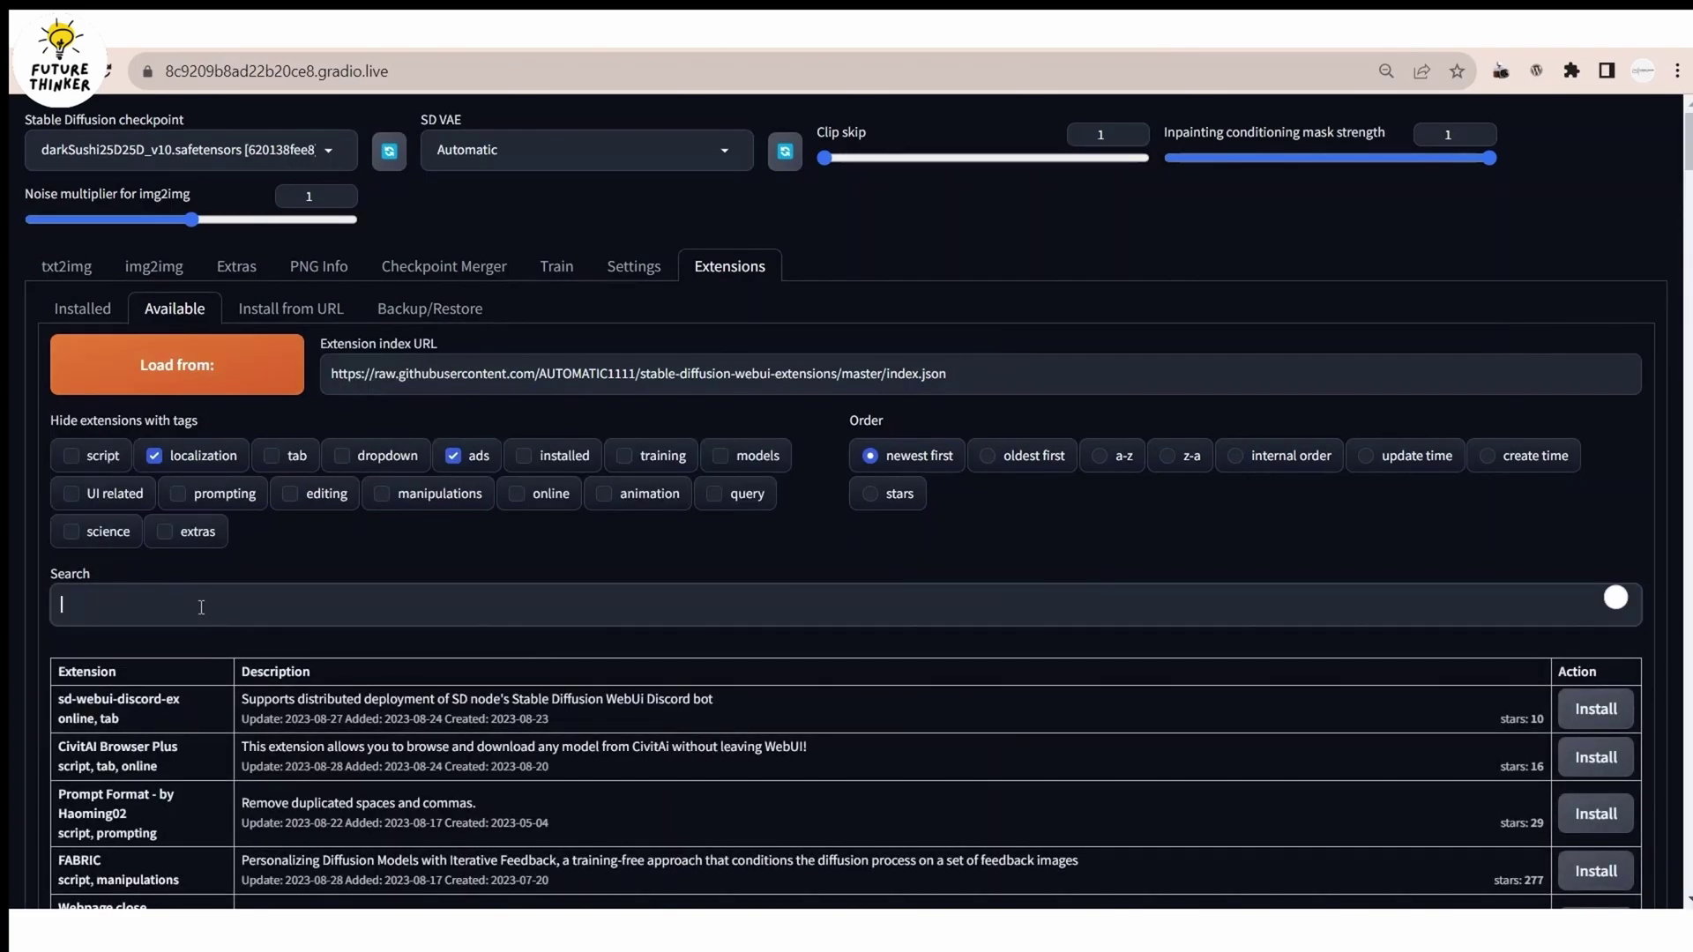
text(regional prompt)
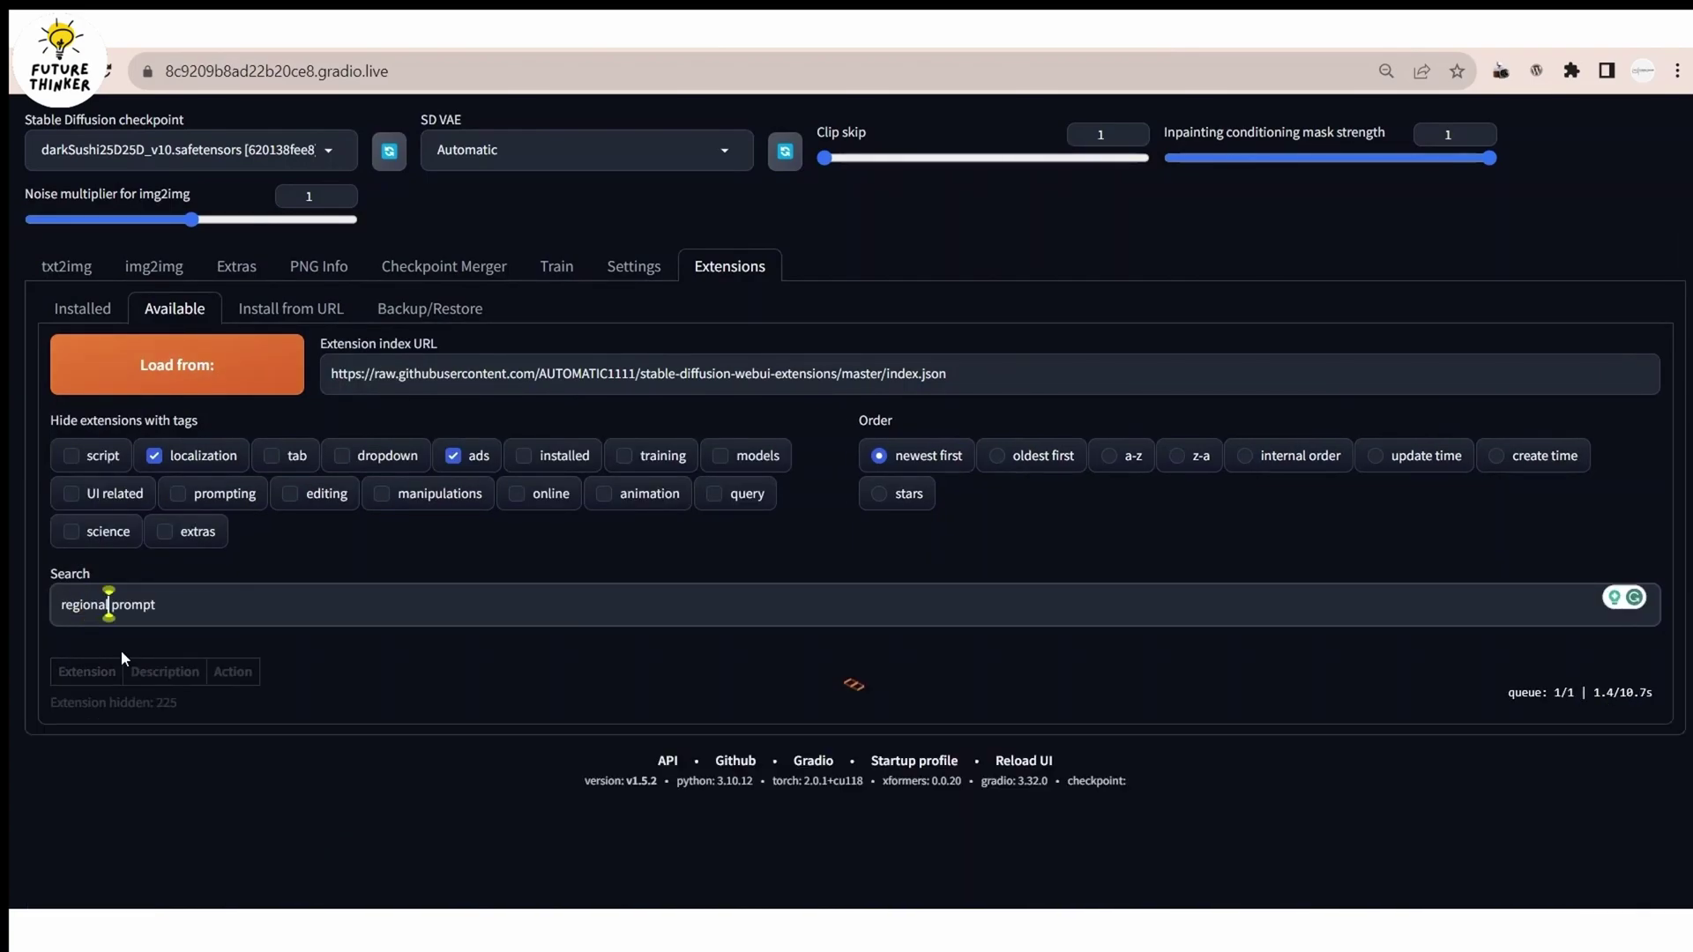
click(888, 711)
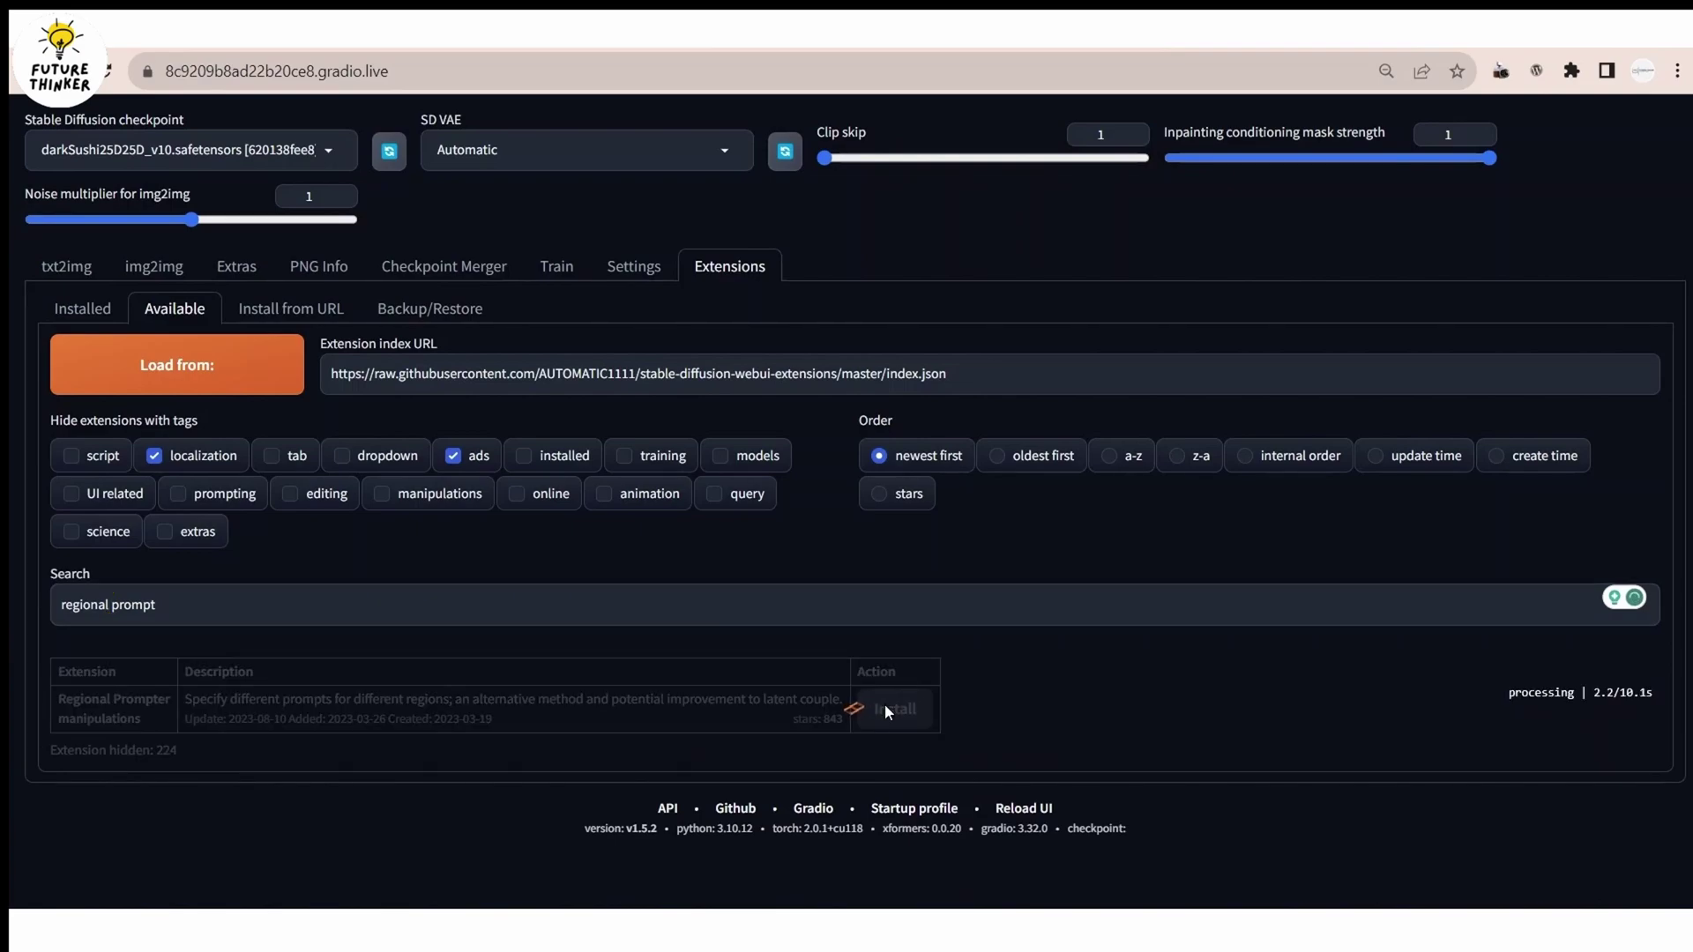
Check the installed extensions for updates, confirming Regional Prompter is listed
click(83, 308)
click(510, 371)
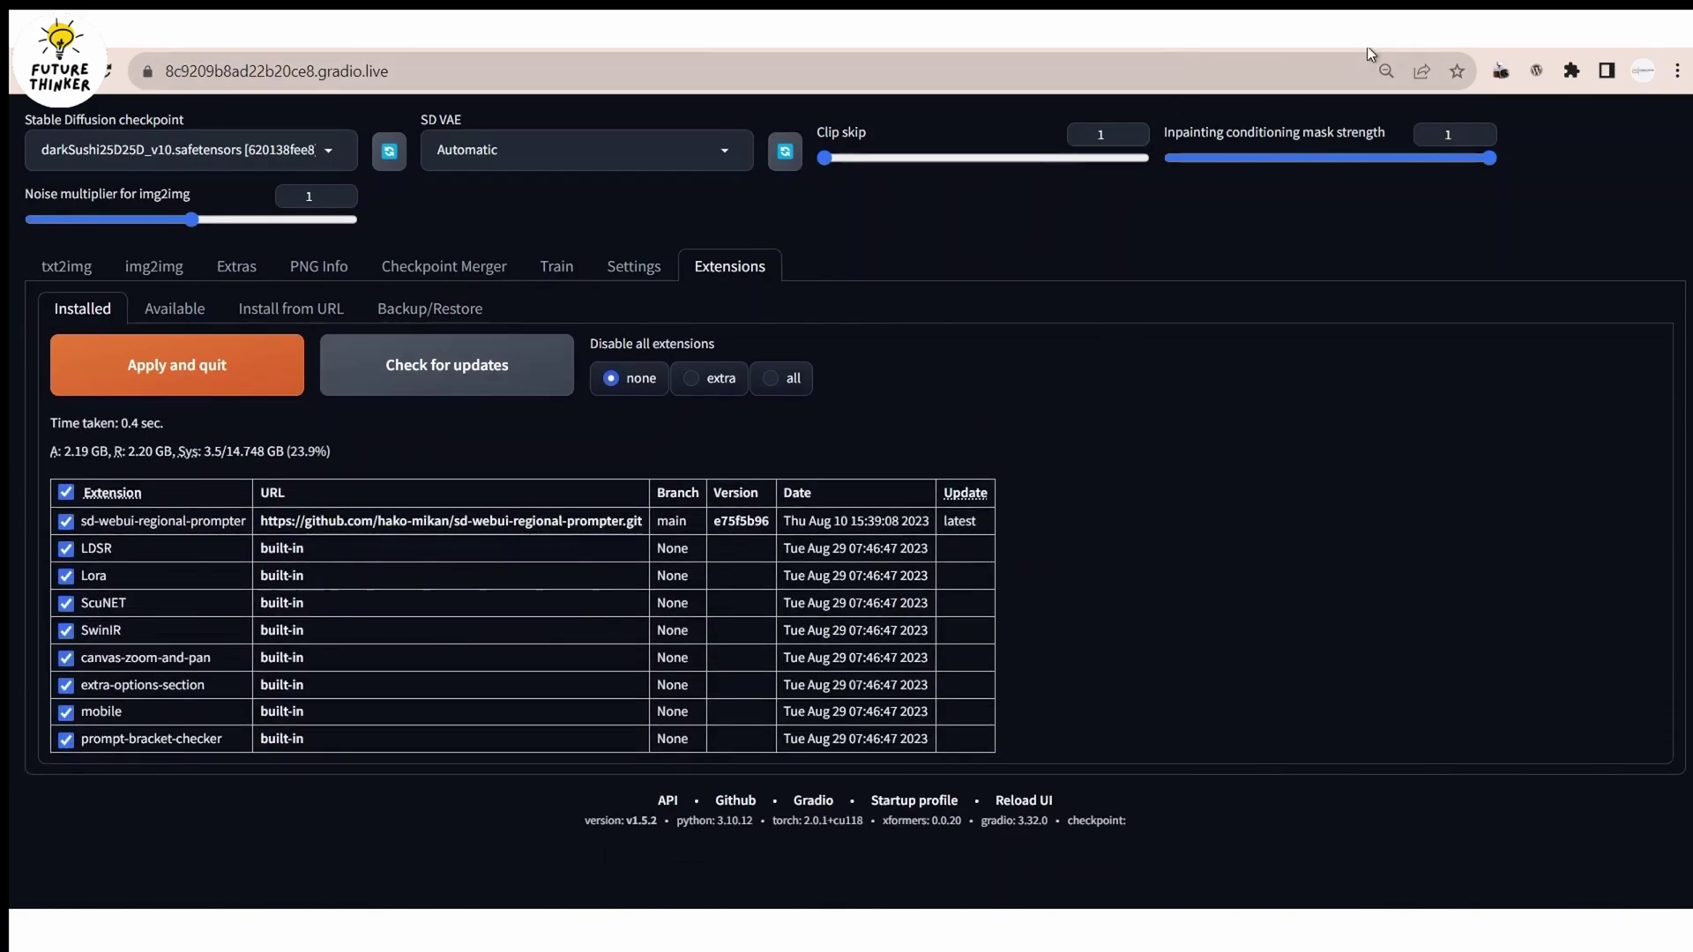
click(1144, 29)
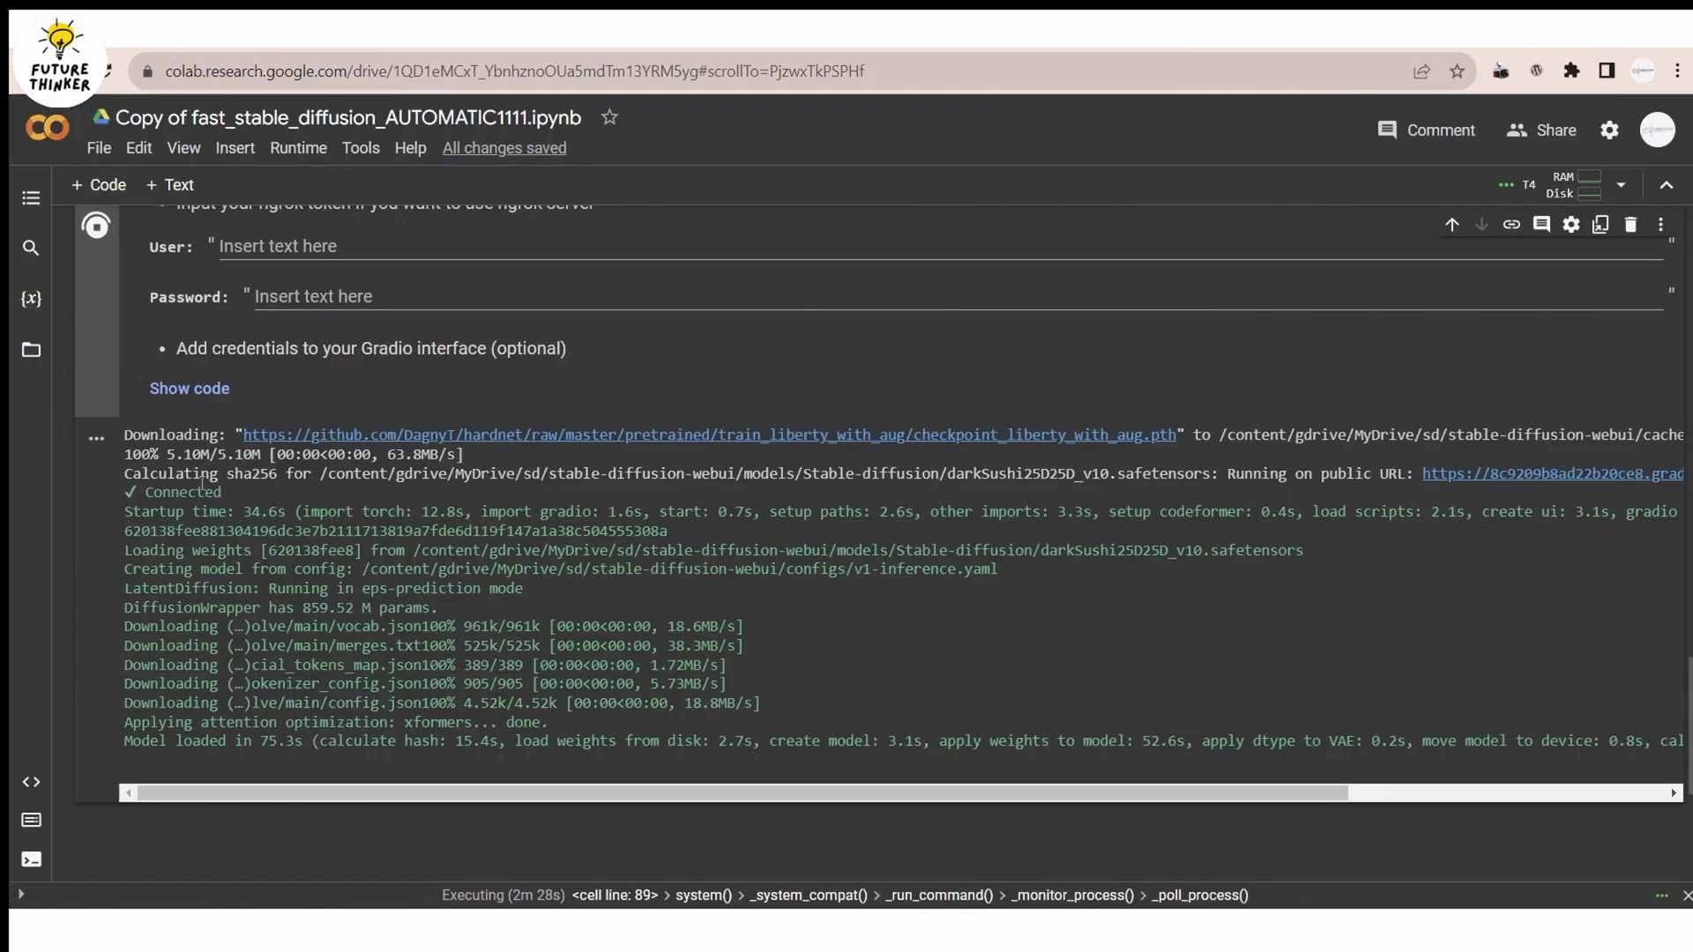
Rerun the Start Stable-Diffusion cell in Colab to get a new gradio.live link
click(96, 438)
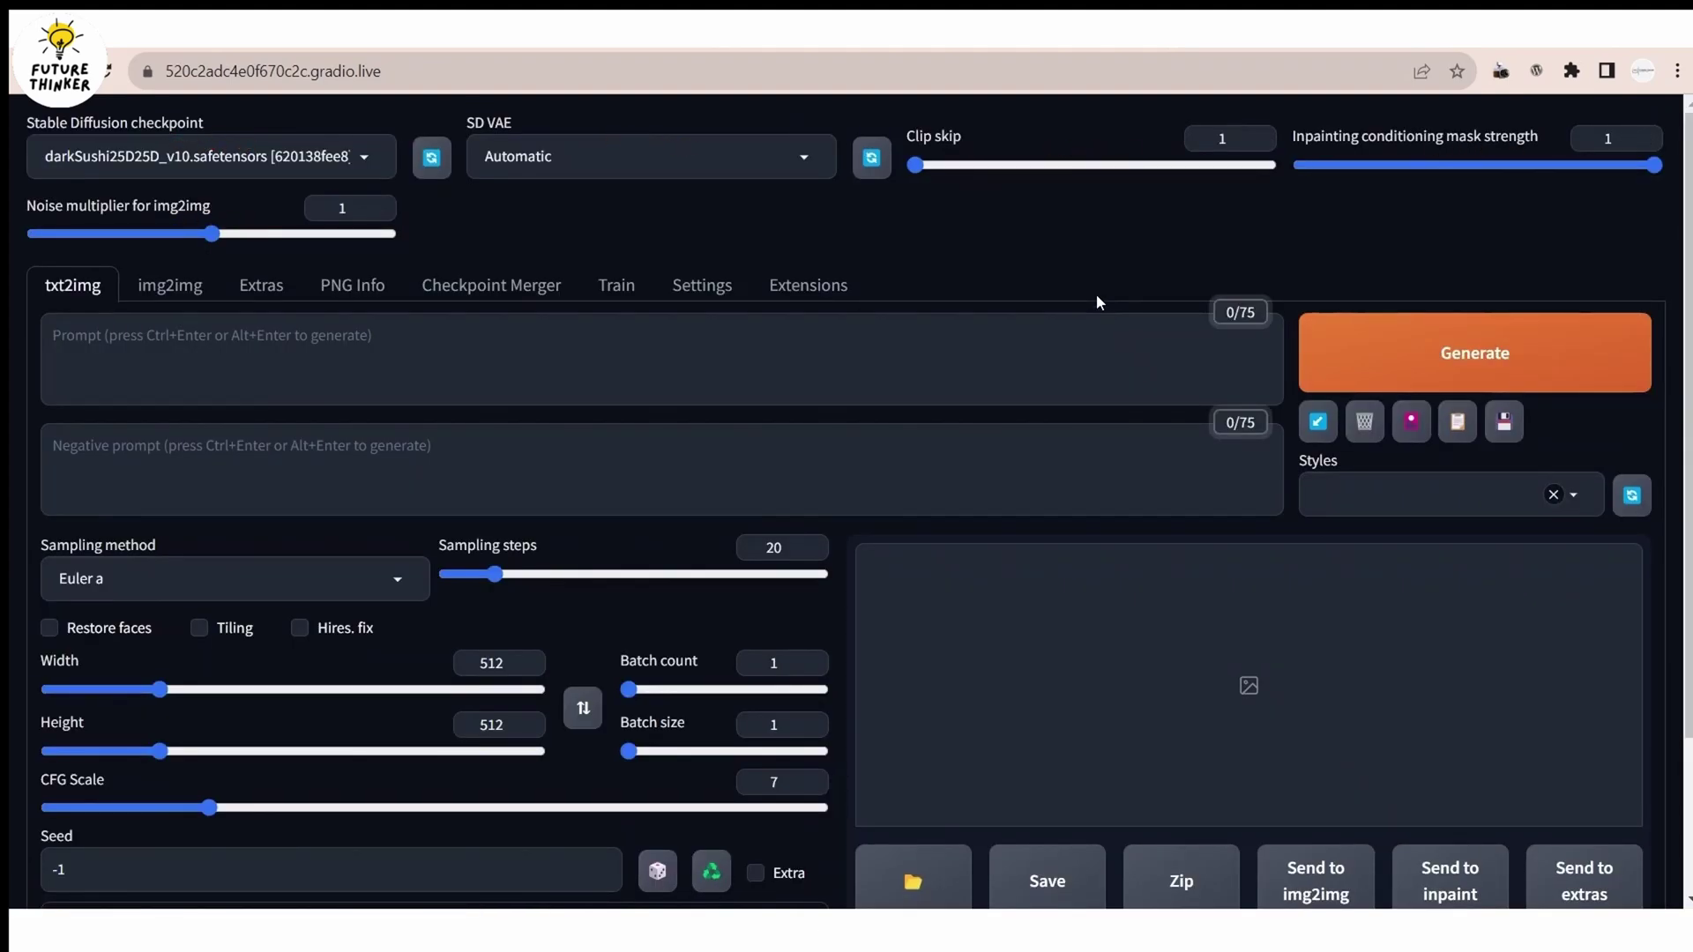
Zoom the page out and expand Regional Prompter to preview its region layout
key(ctrl+minus)
scroll(1157, 426, down, 2)
click(805, 752)
scroll(795, 750, down, 5)
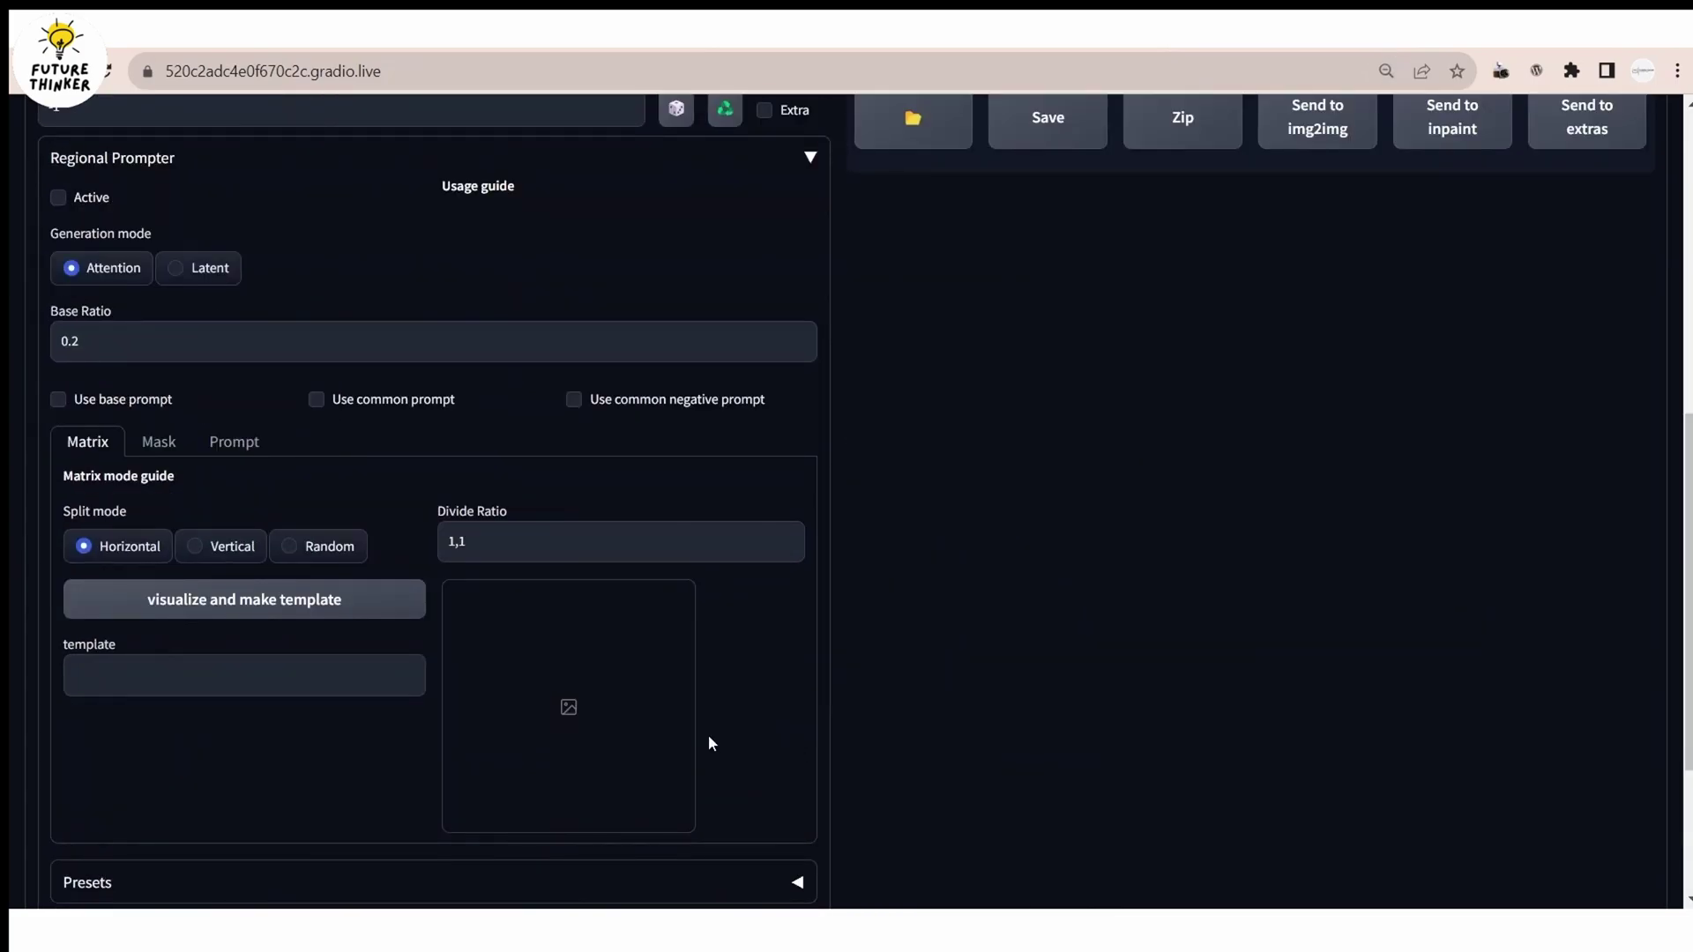
click(319, 612)
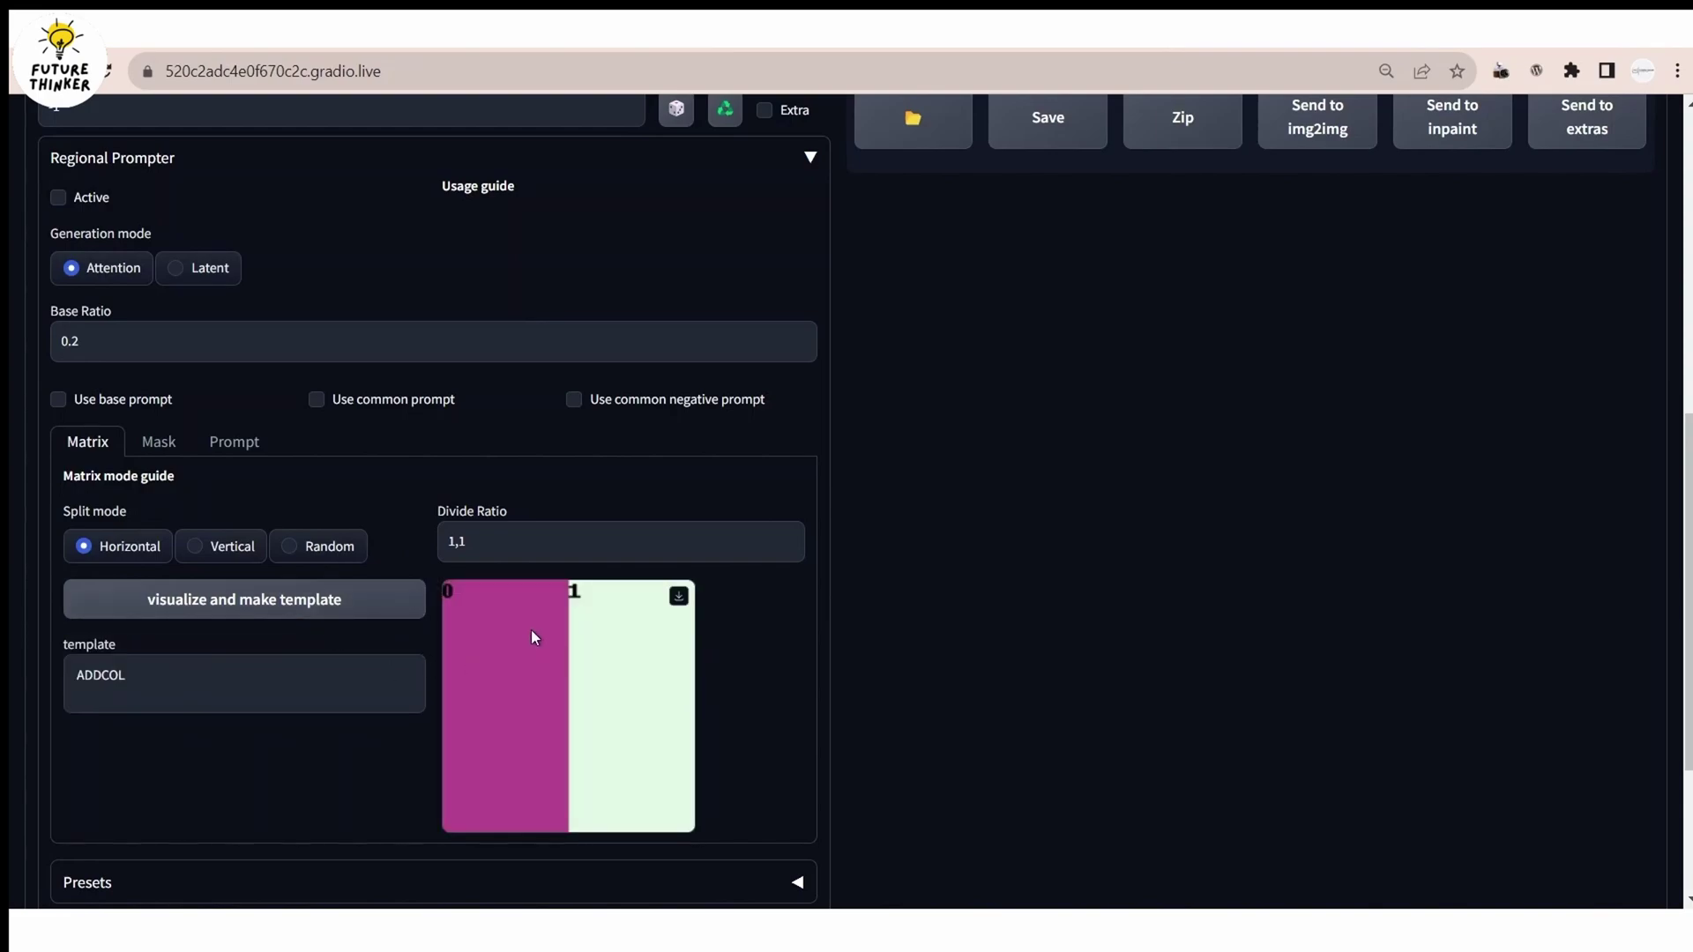
Extend the Divide Ratio to three, then four, equal columns and preview each
click(467, 542)
text(,1)
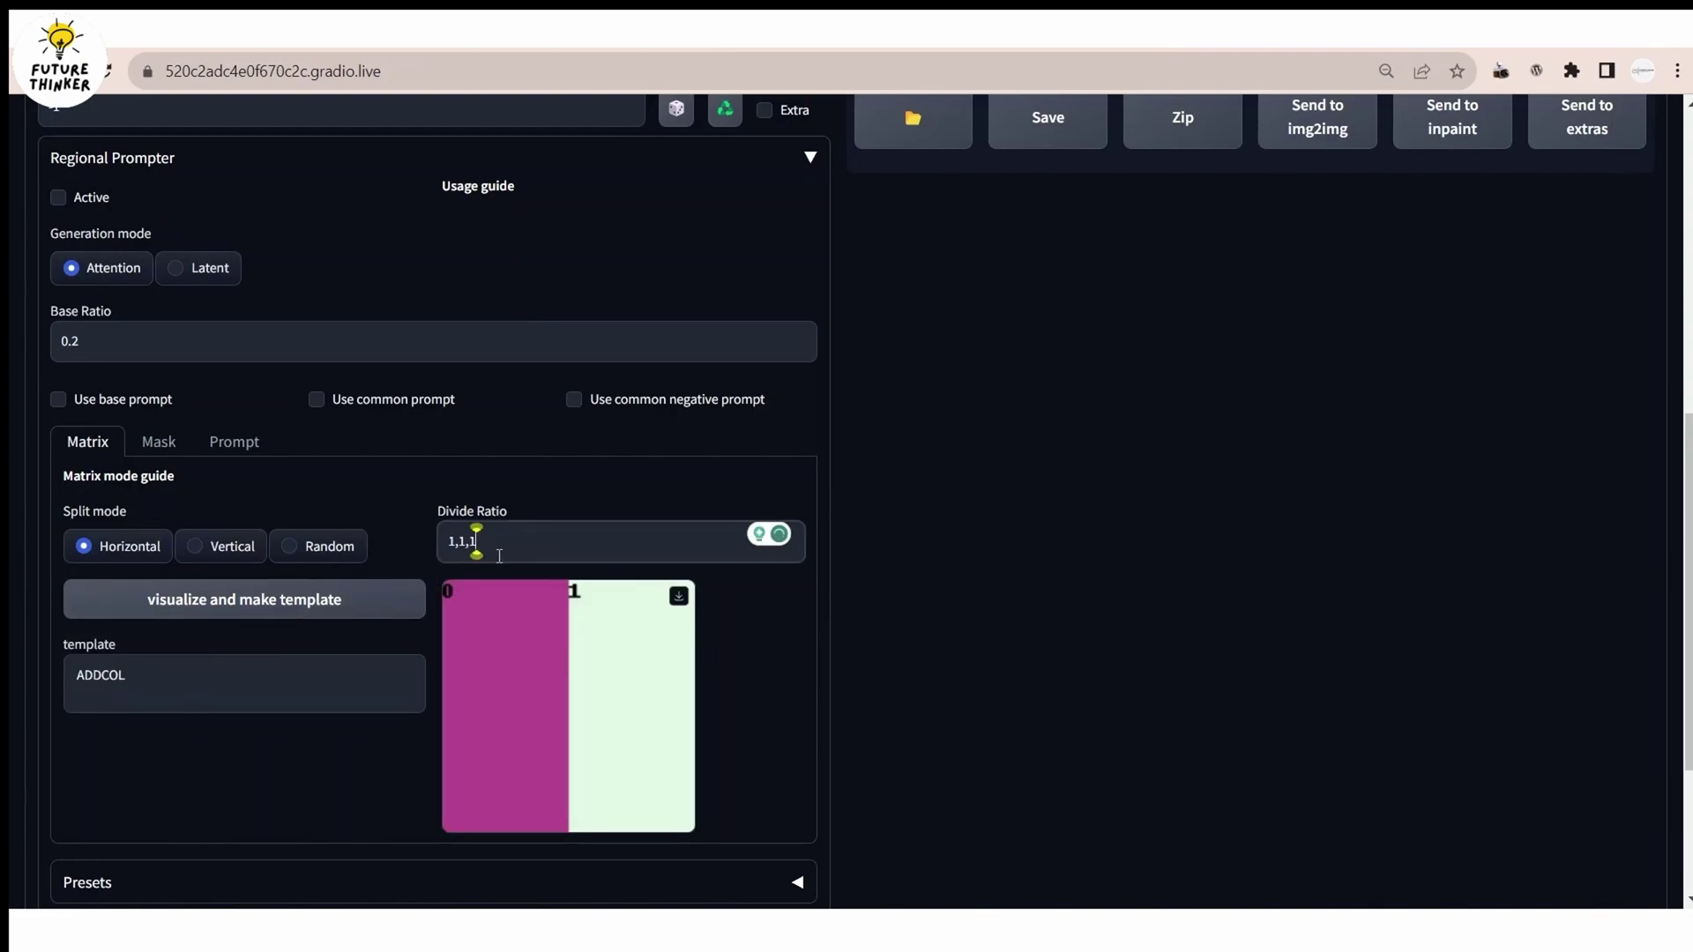
click(388, 599)
click(480, 540)
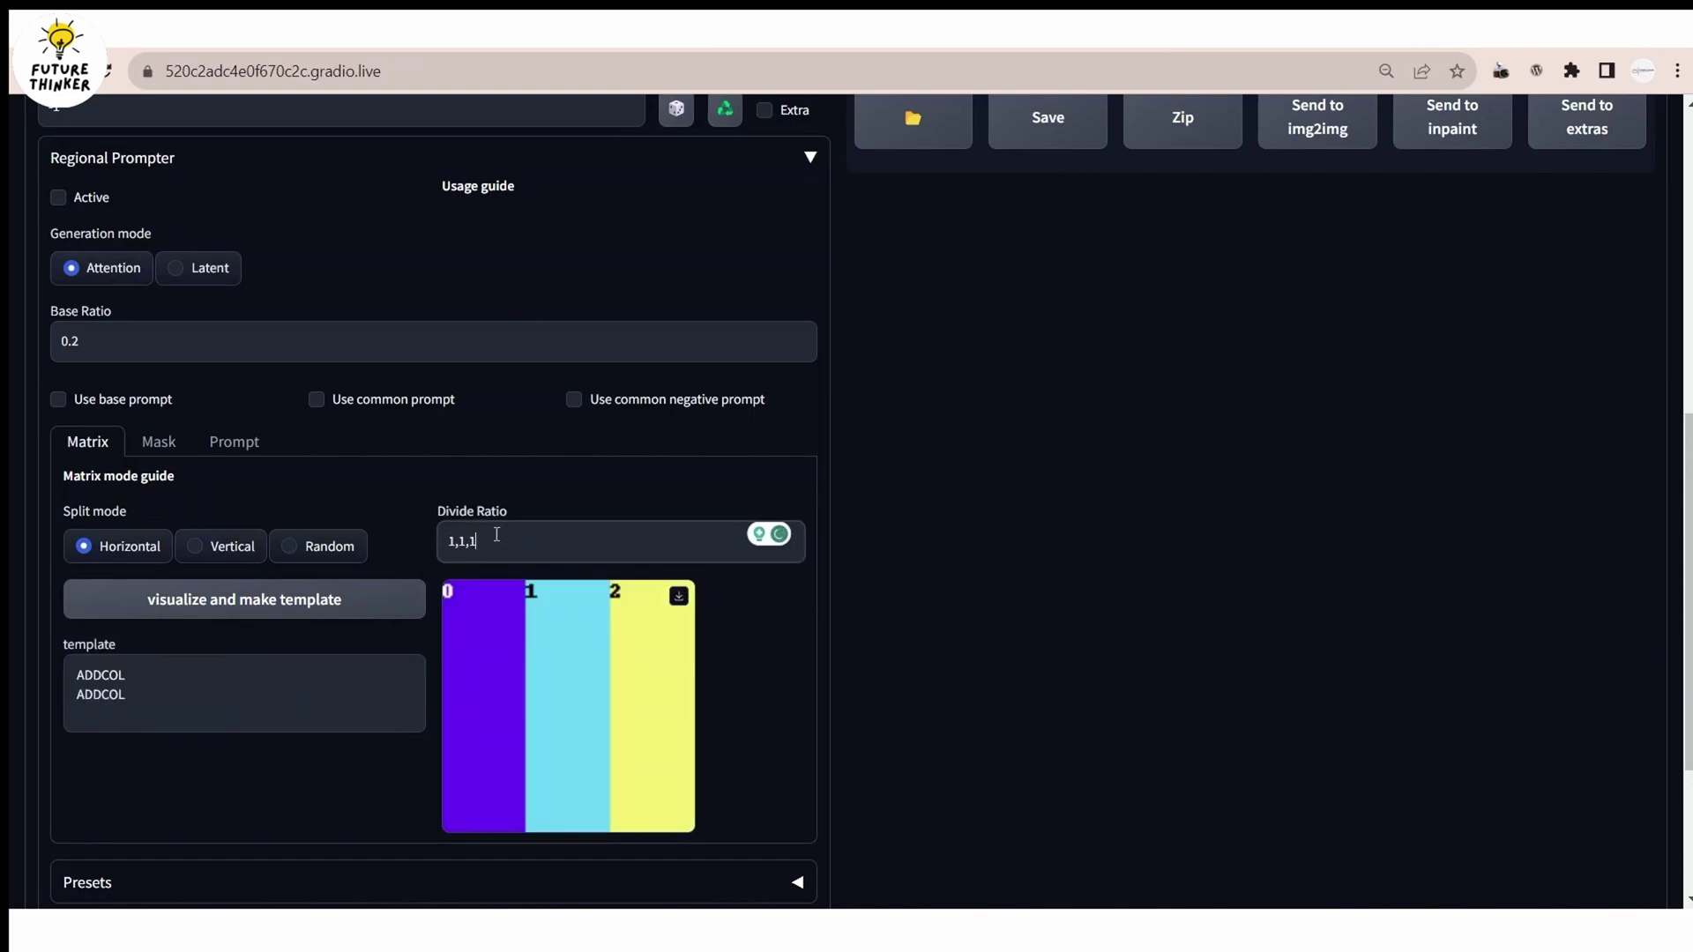
text(,1)
key(Return)
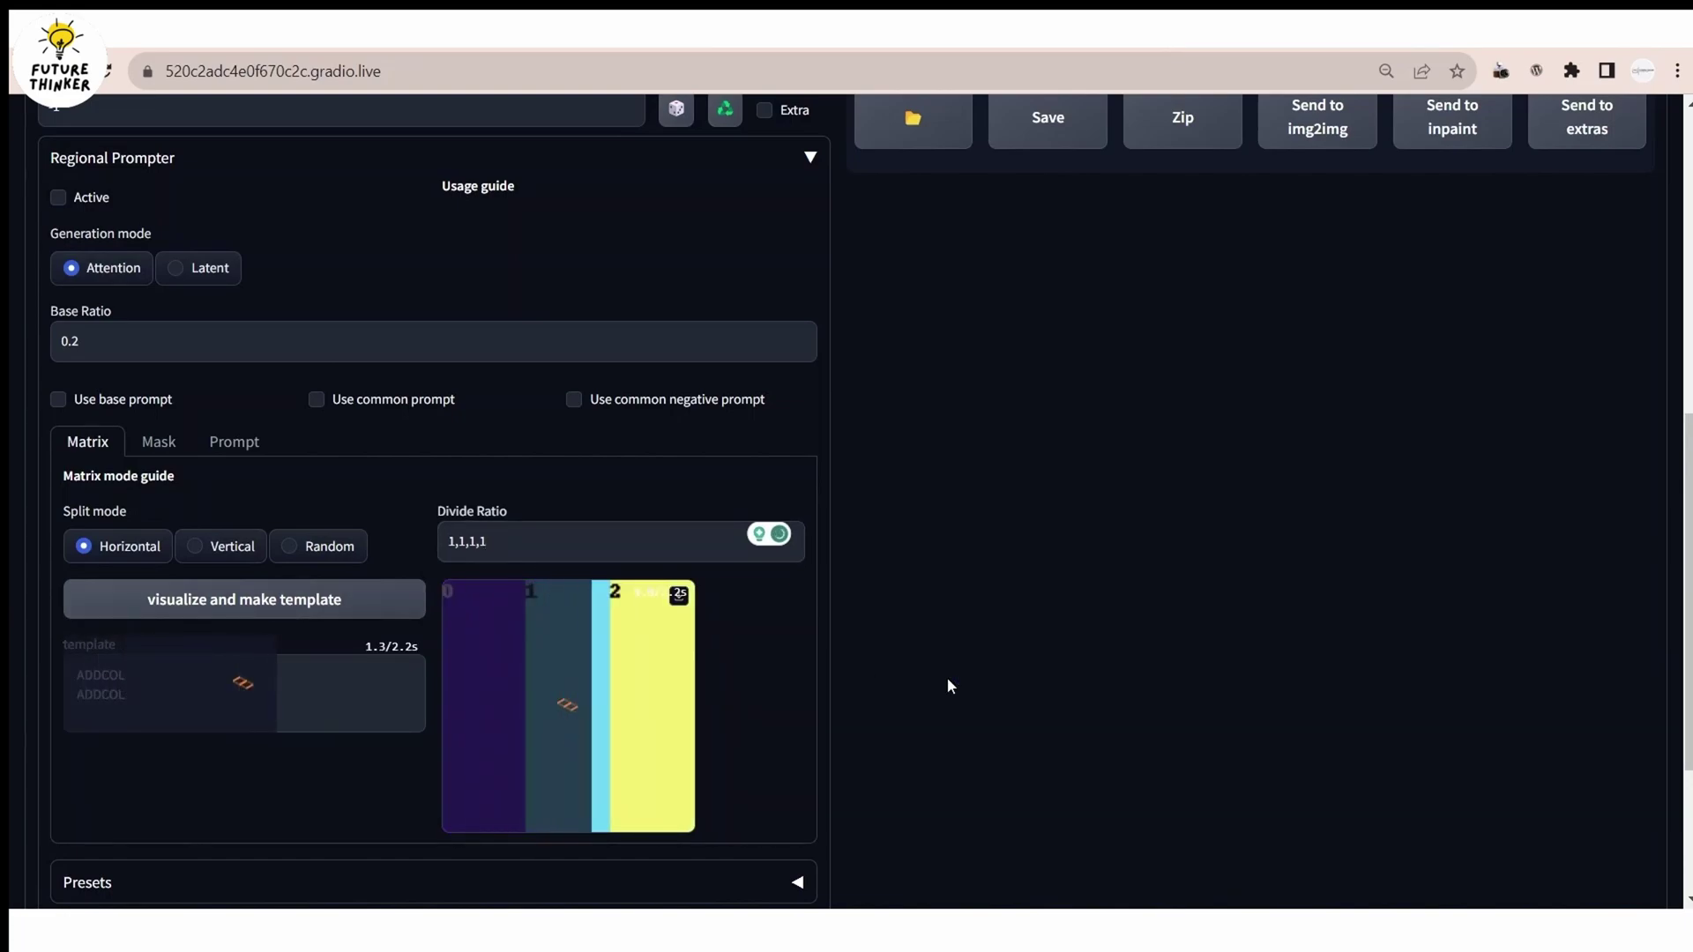
Switch to stacked rows with a three-row ratio and inspect the two ADDROW template lines
click(238, 549)
click(371, 600)
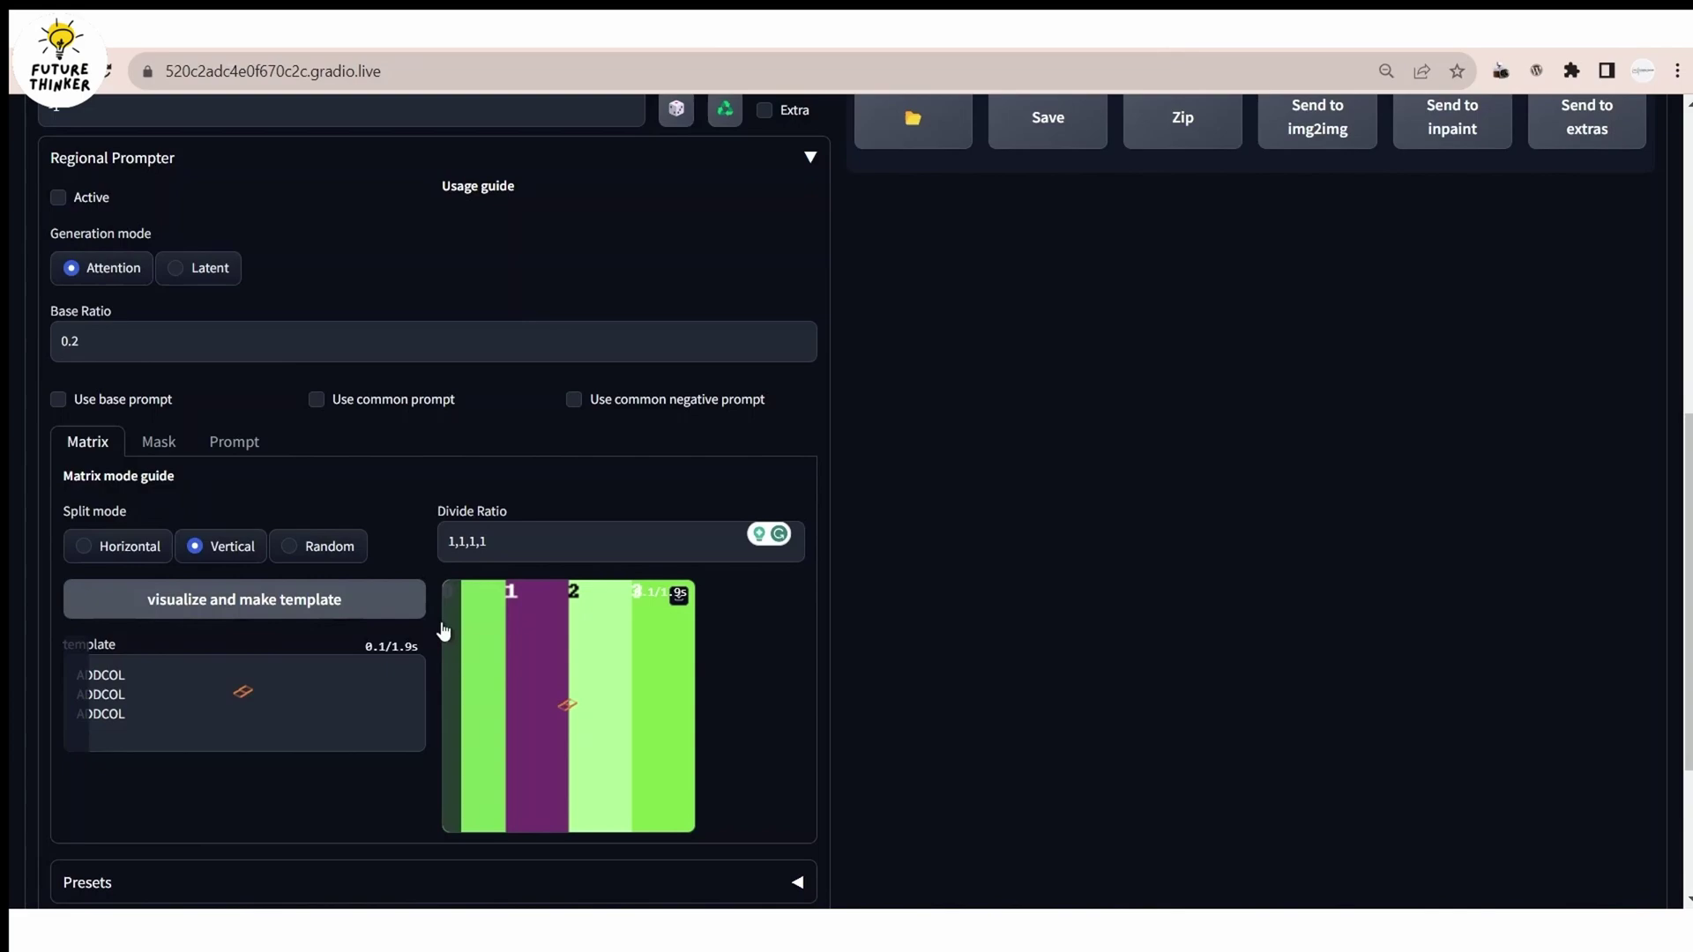
click(514, 546)
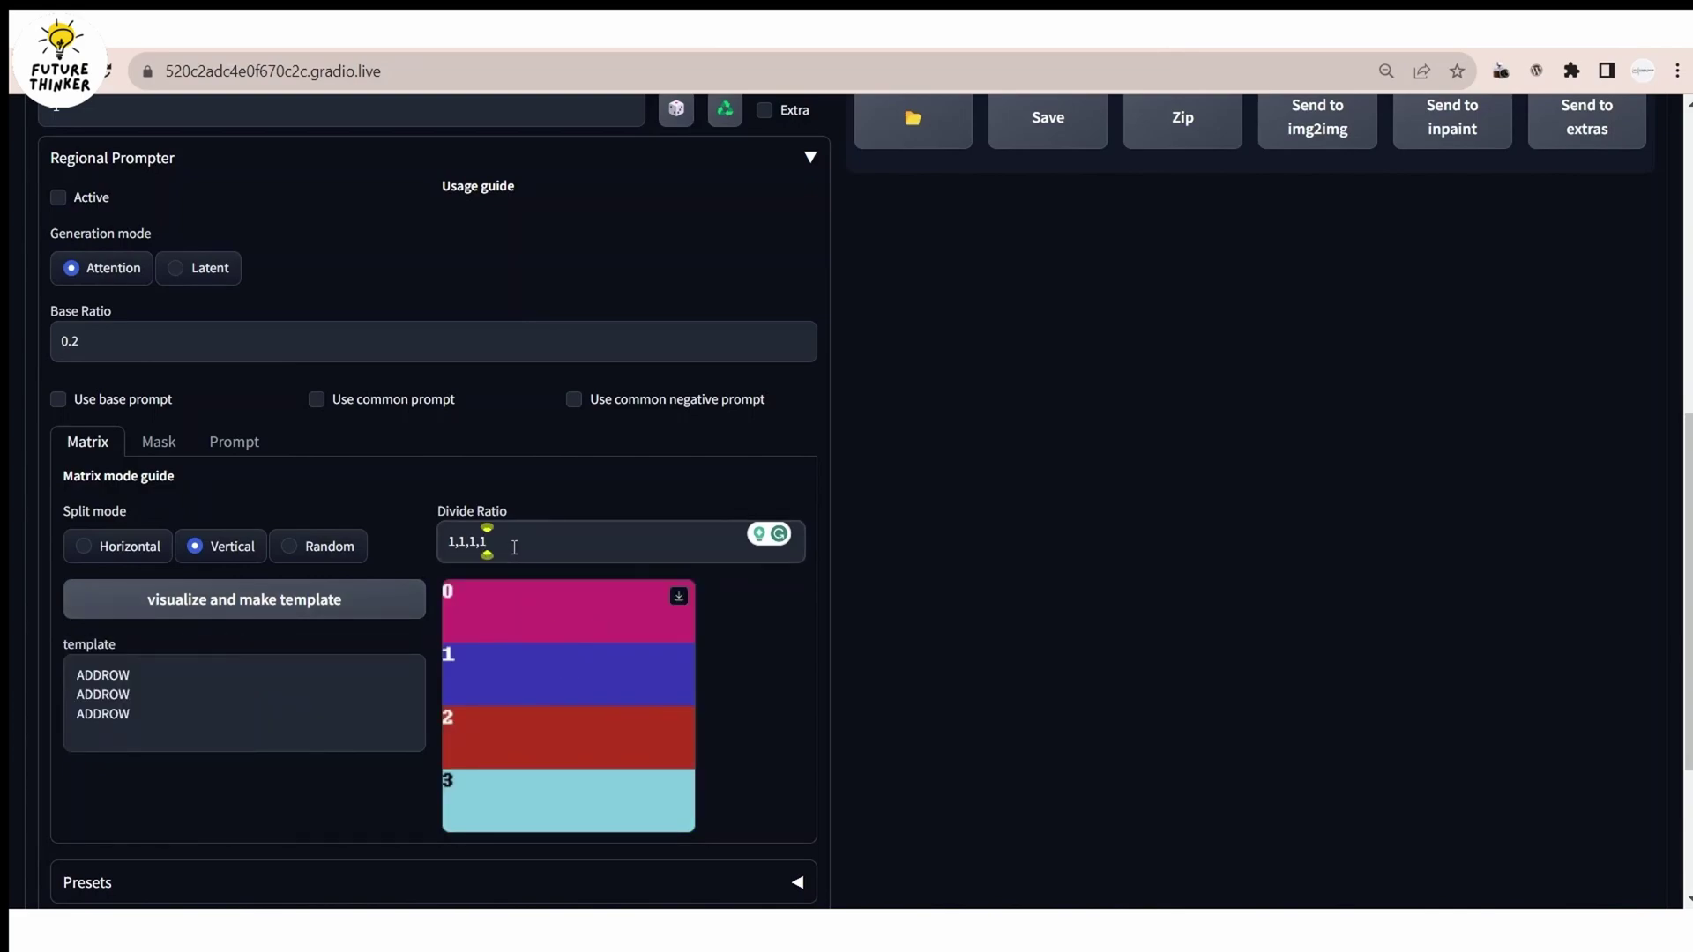
key(Return)
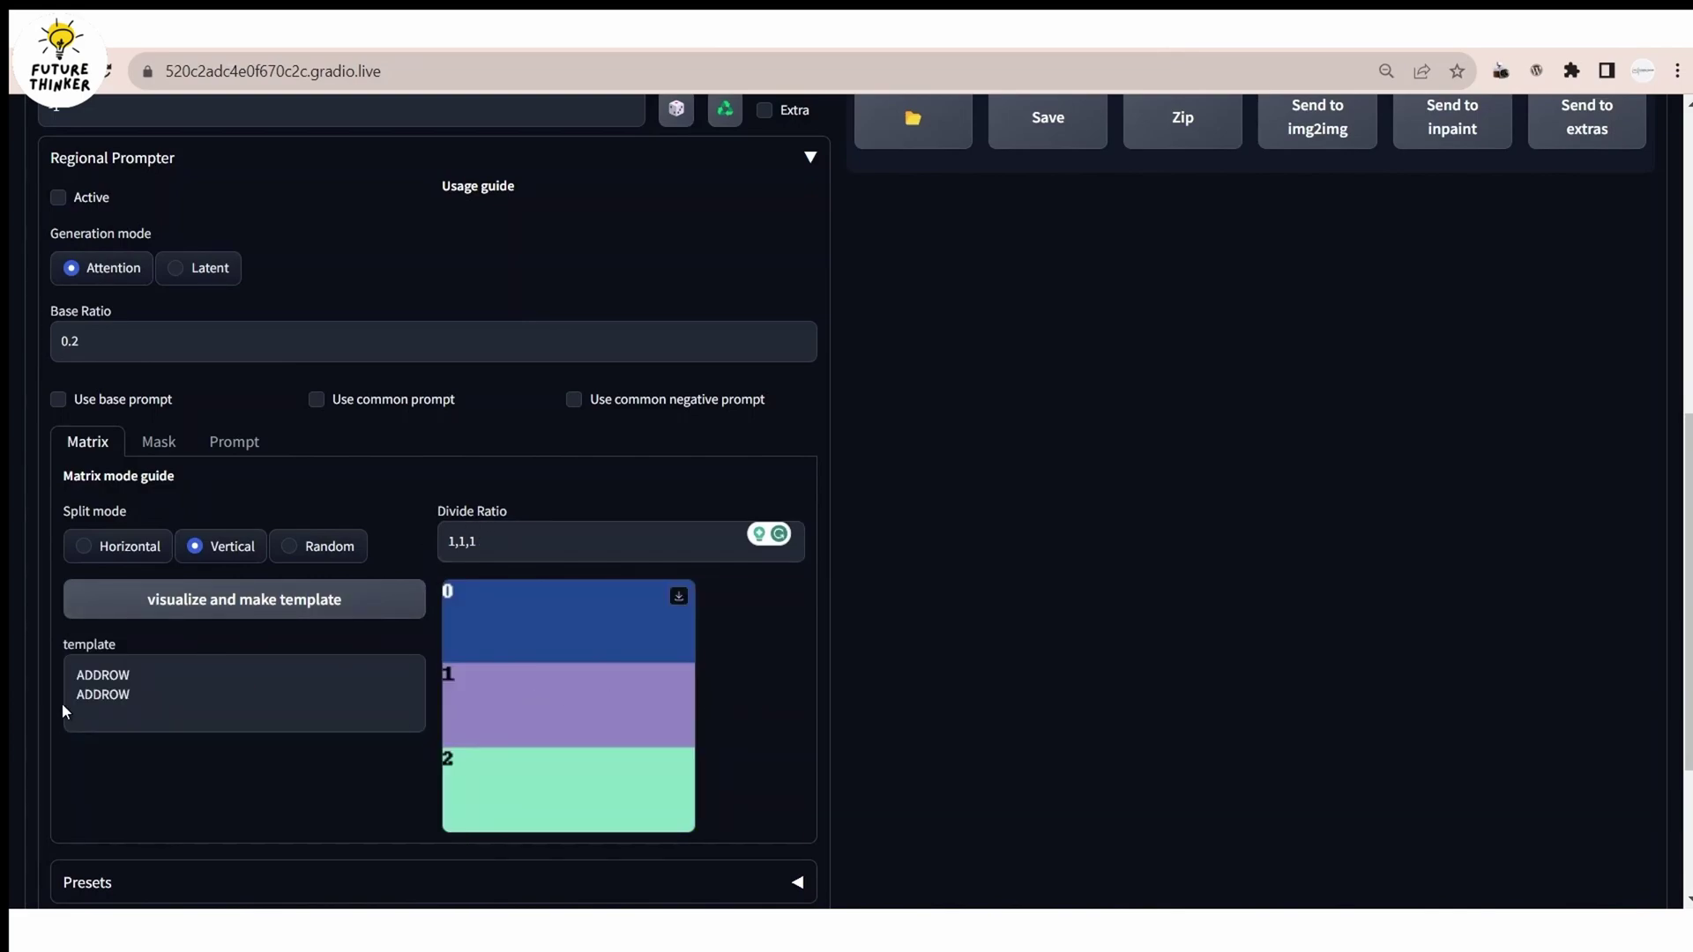
drag(135, 697, 77, 672)
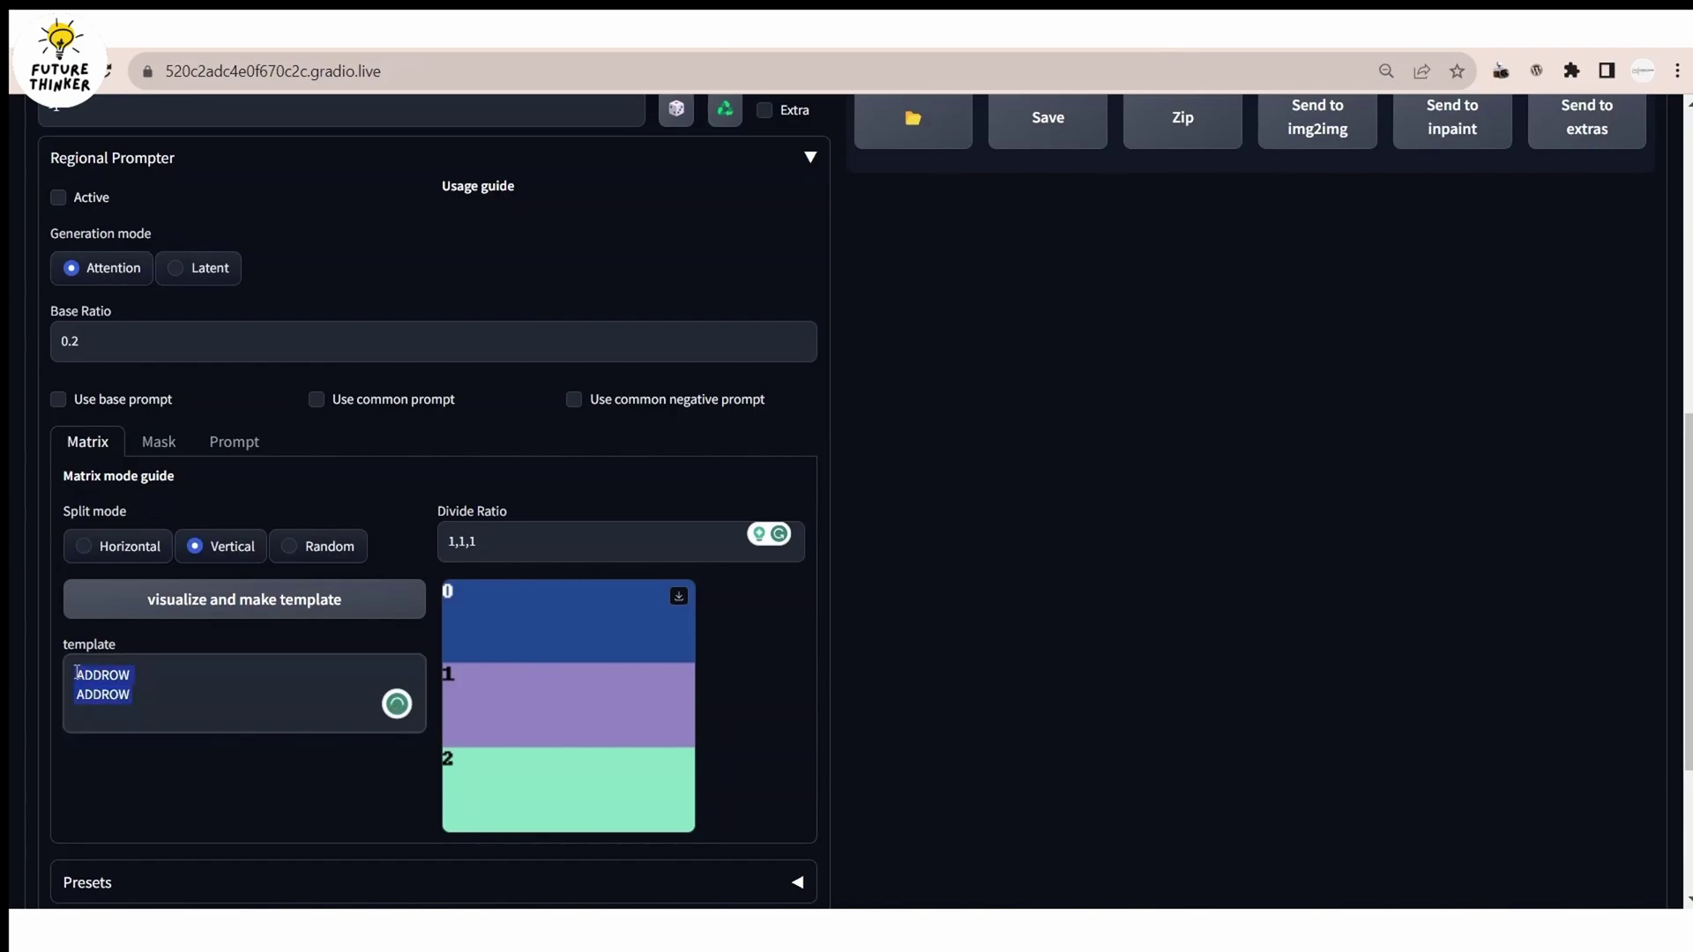
click(150, 696)
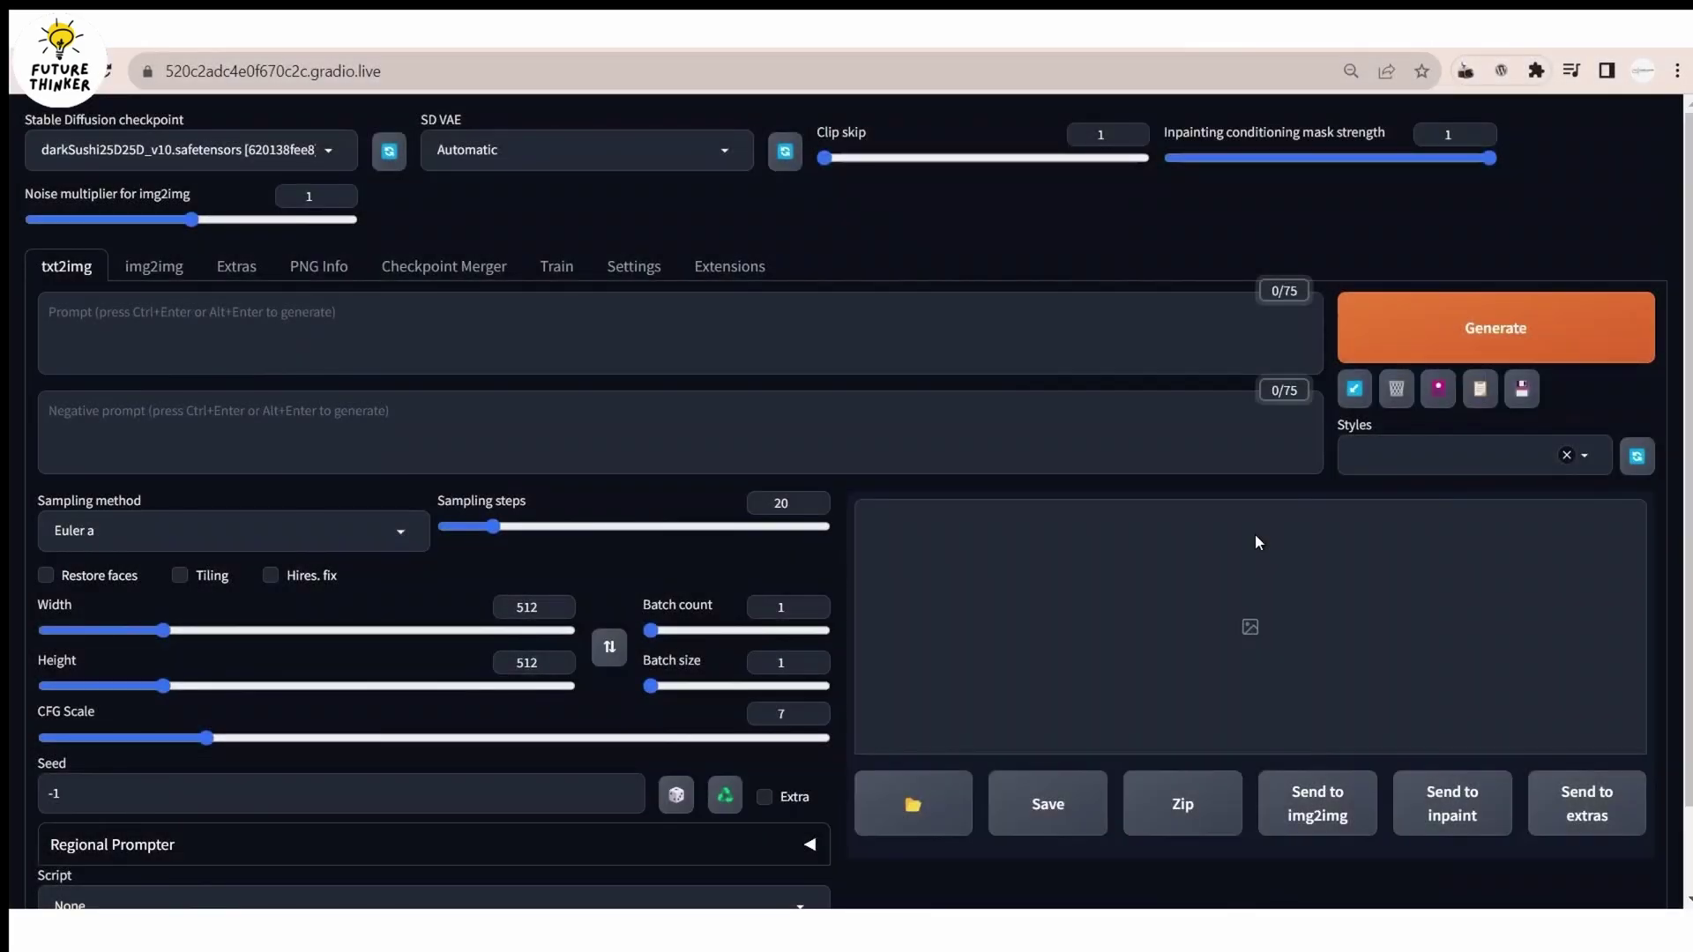
Re-expand Regional Prompter and point out the first ADDROW in the template
scroll(590, 602, down, 1)
click(806, 750)
scroll(804, 758, down, 3)
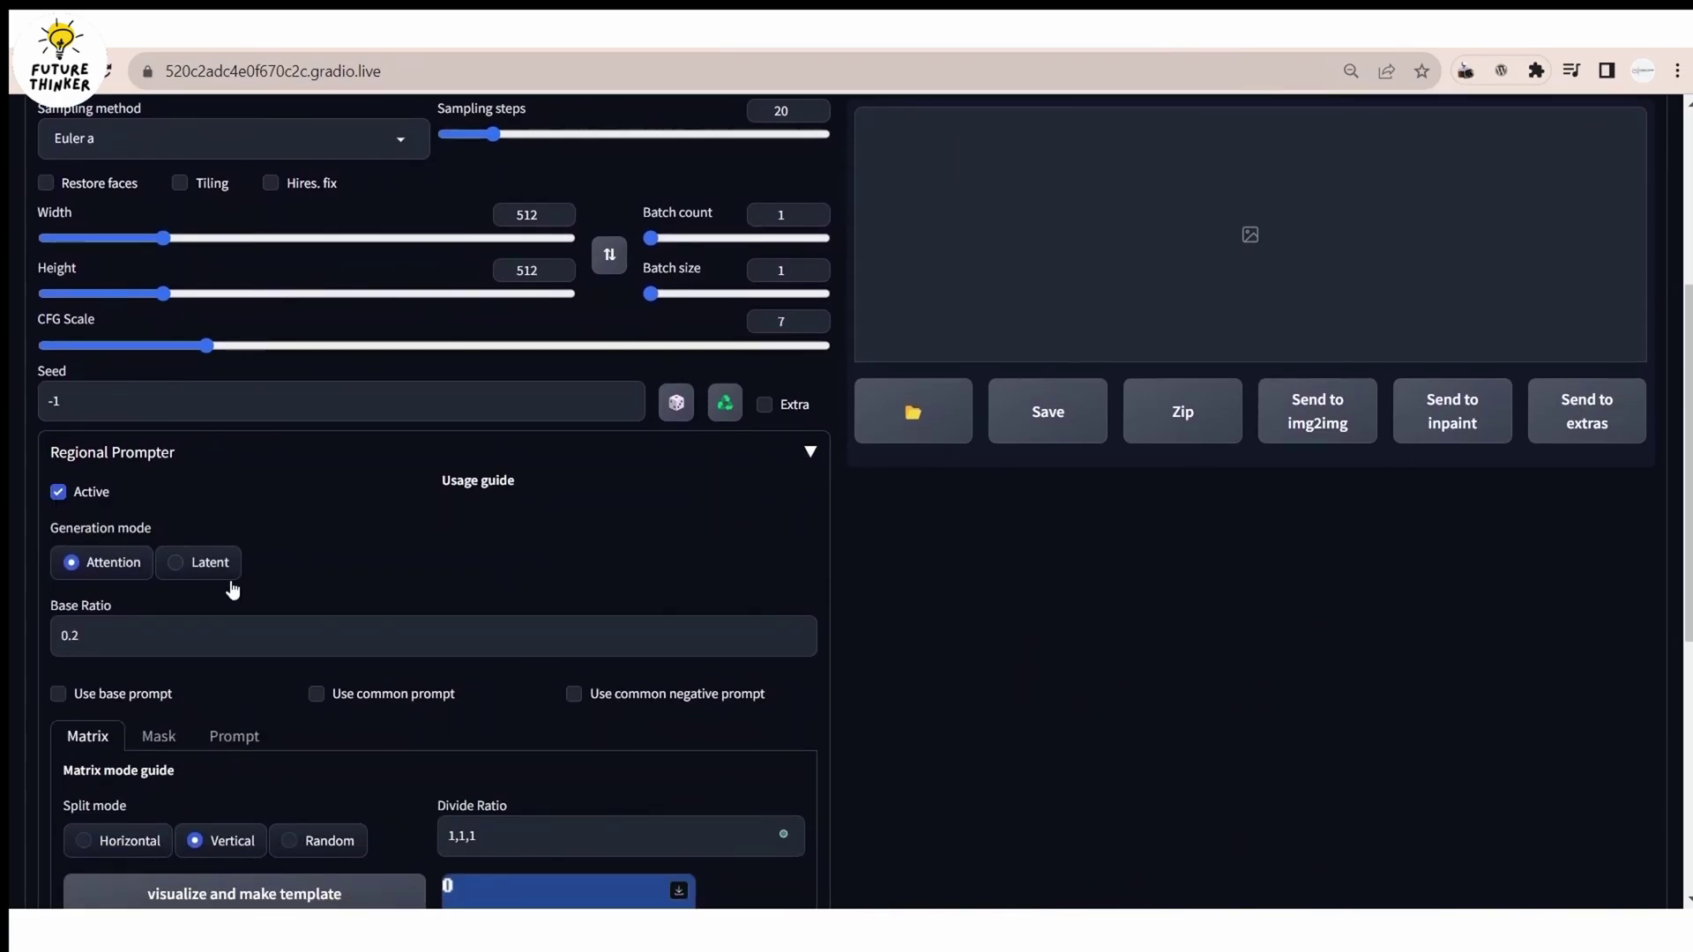
scroll(233, 590, down, 3)
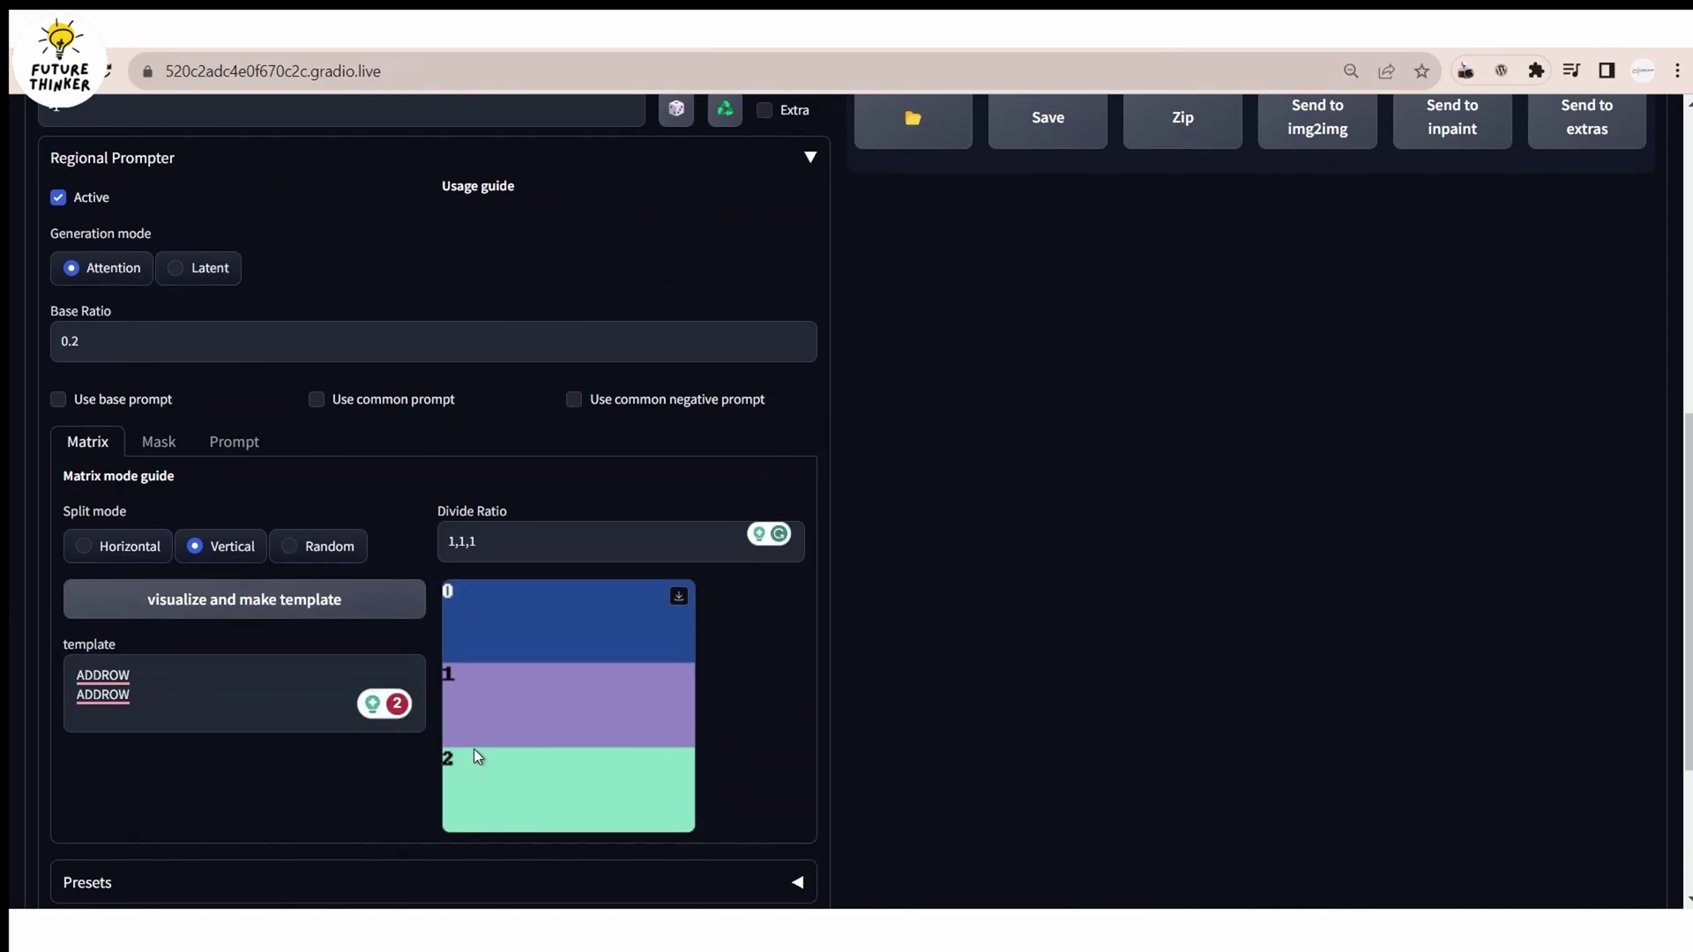
click(84, 673)
scroll(196, 276, up, 8)
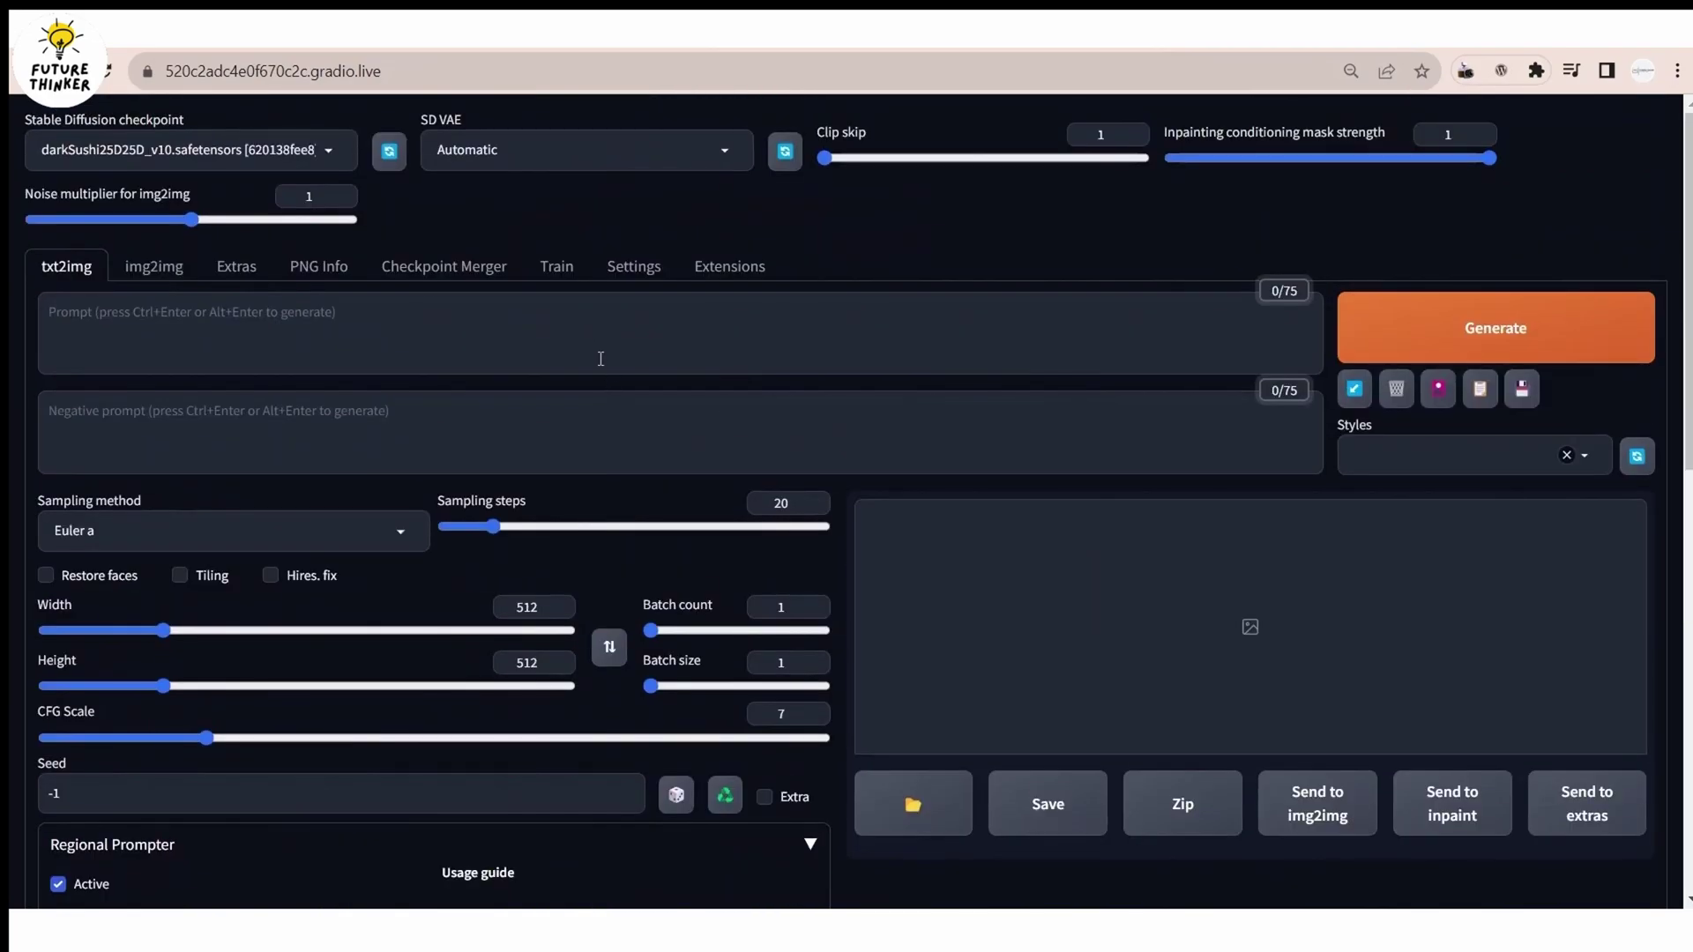
Paste face, blue blouse and dark blue trouser prompts joined by ADDROW, plus the negative prompt
click(598, 357)
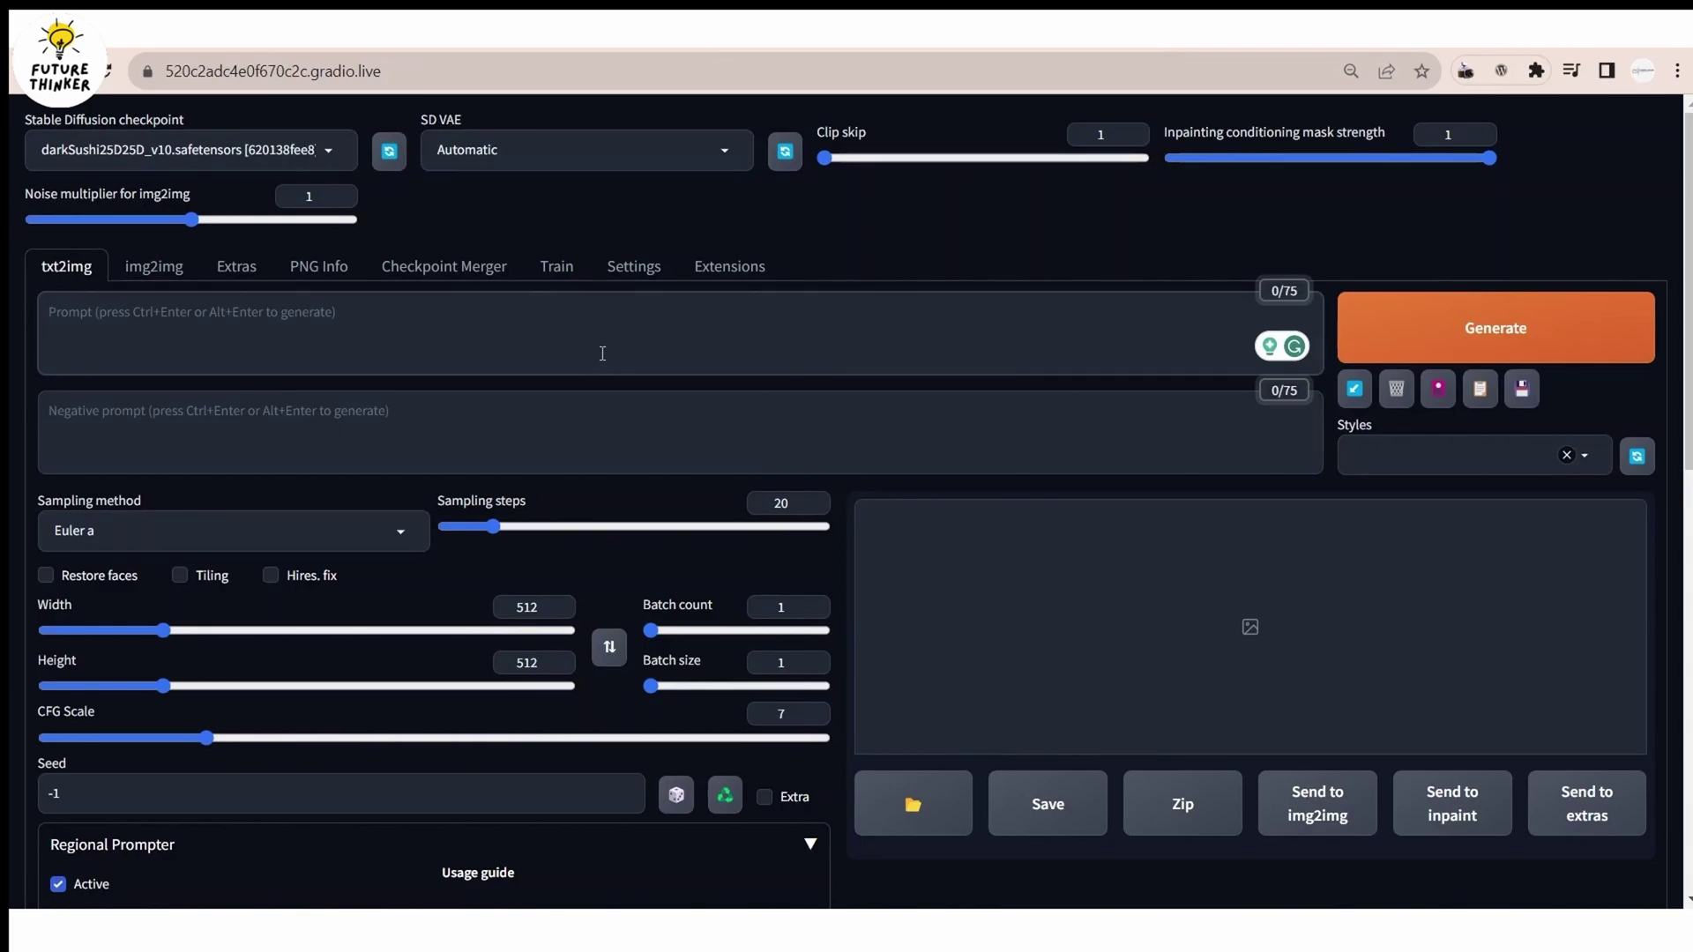
text(mature Asian woman, long hairs, blue eyes, round rimless glasses)
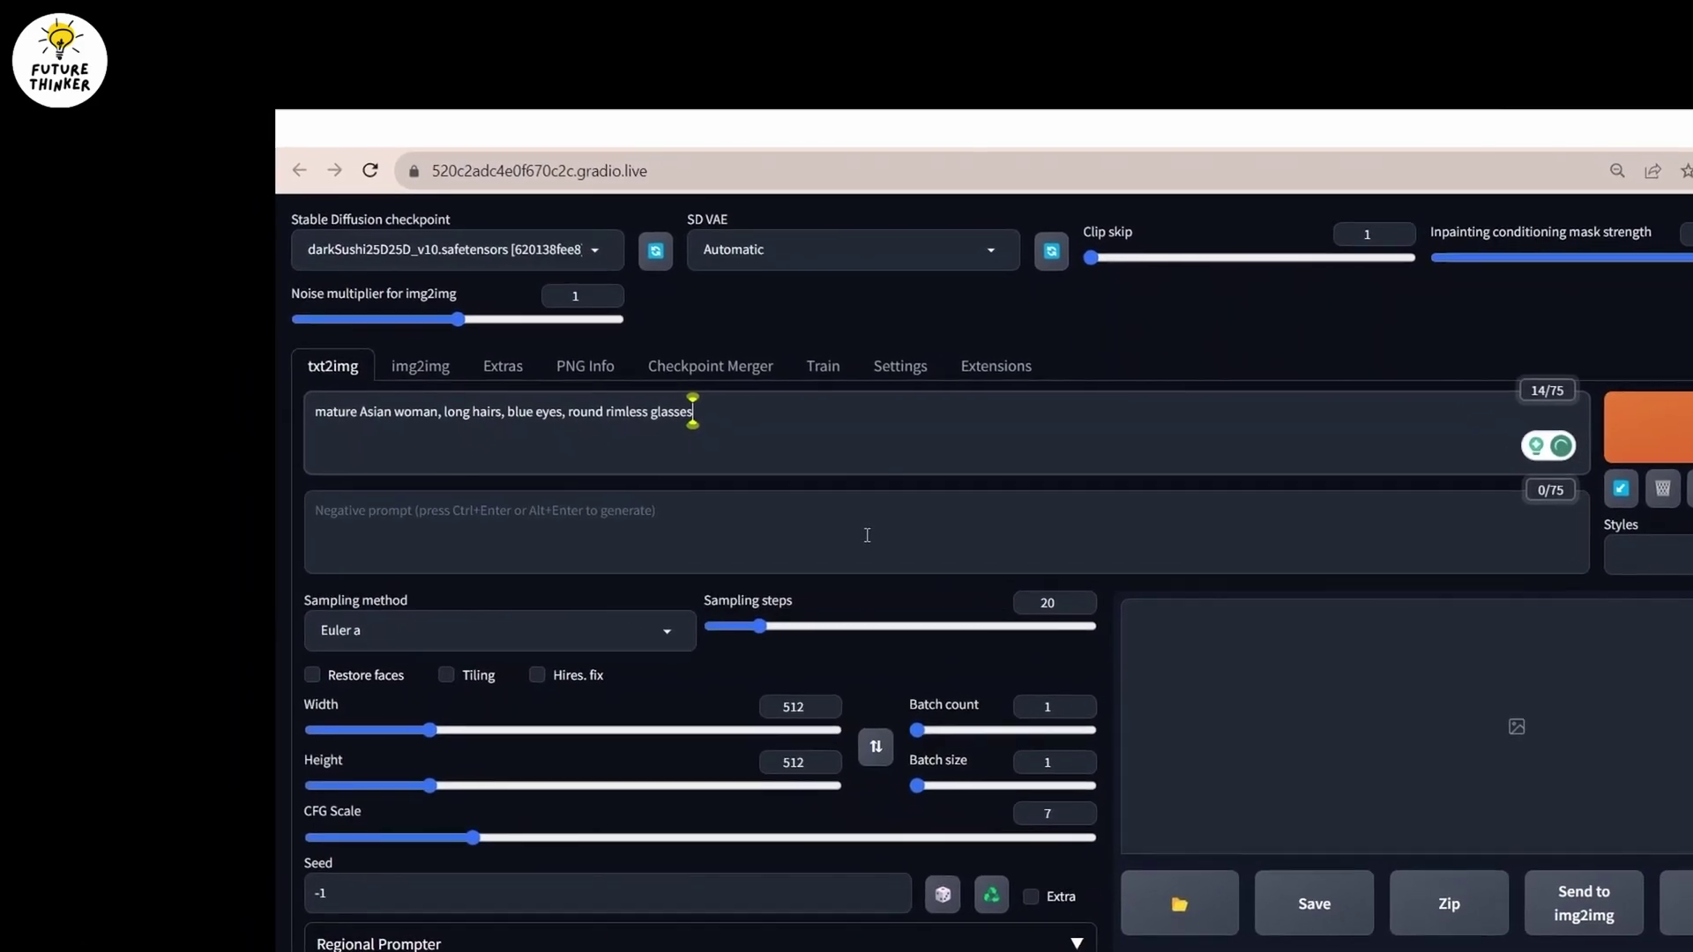
text(ADDROW)
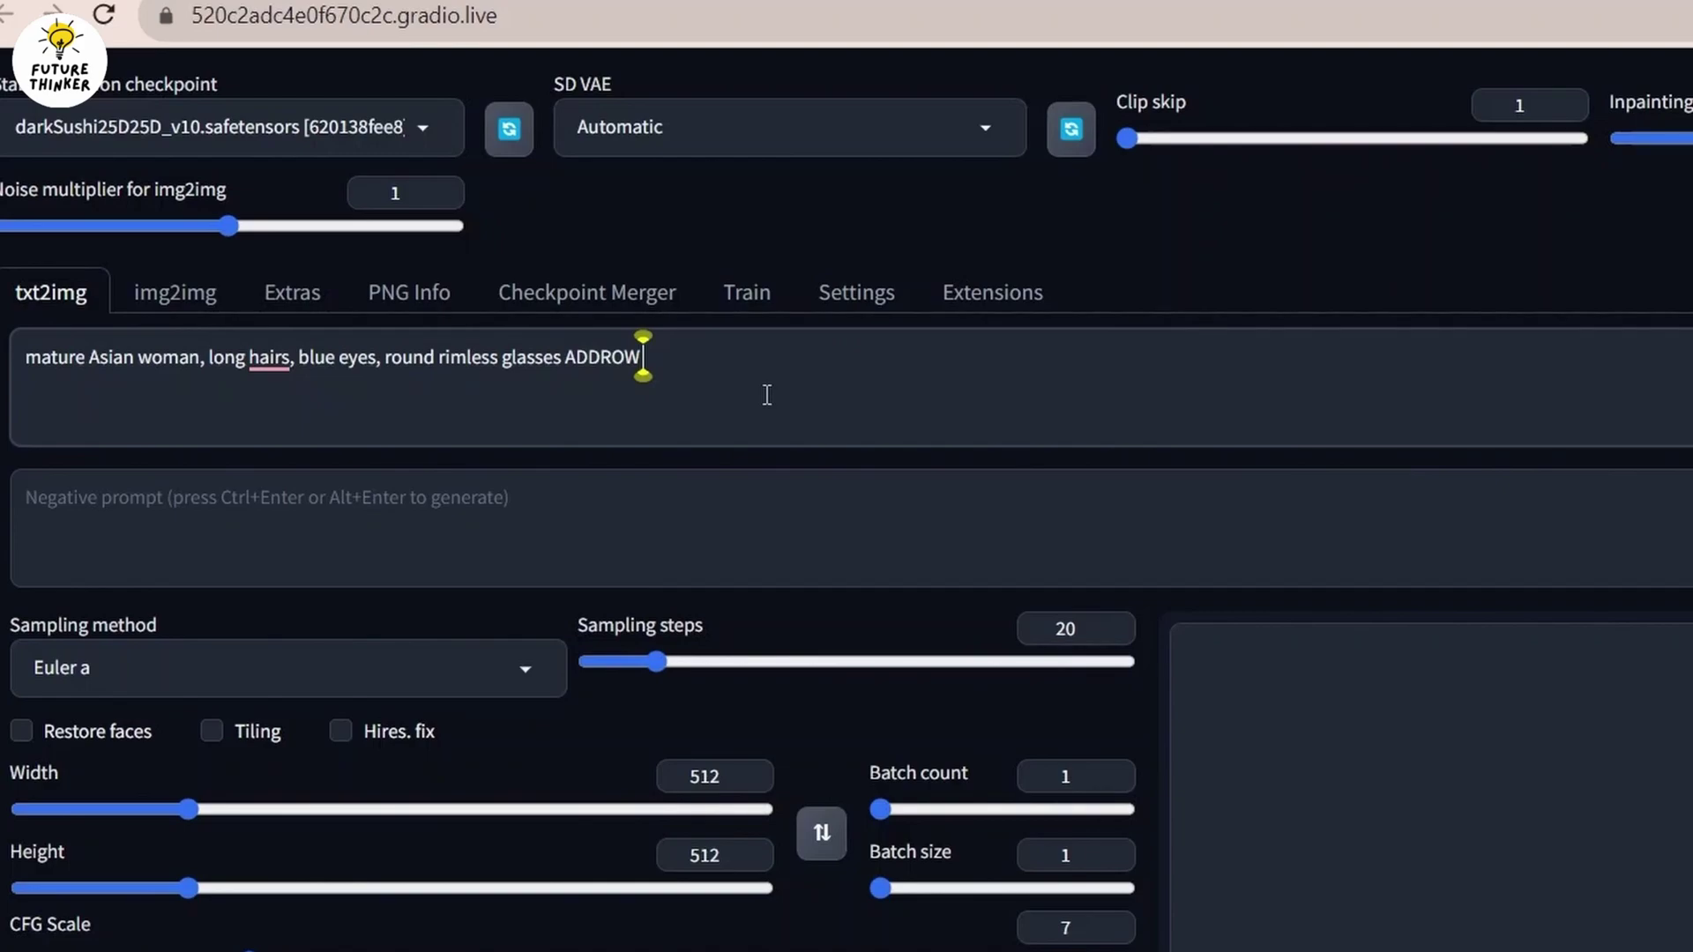
text(blue long sleeve blouse)
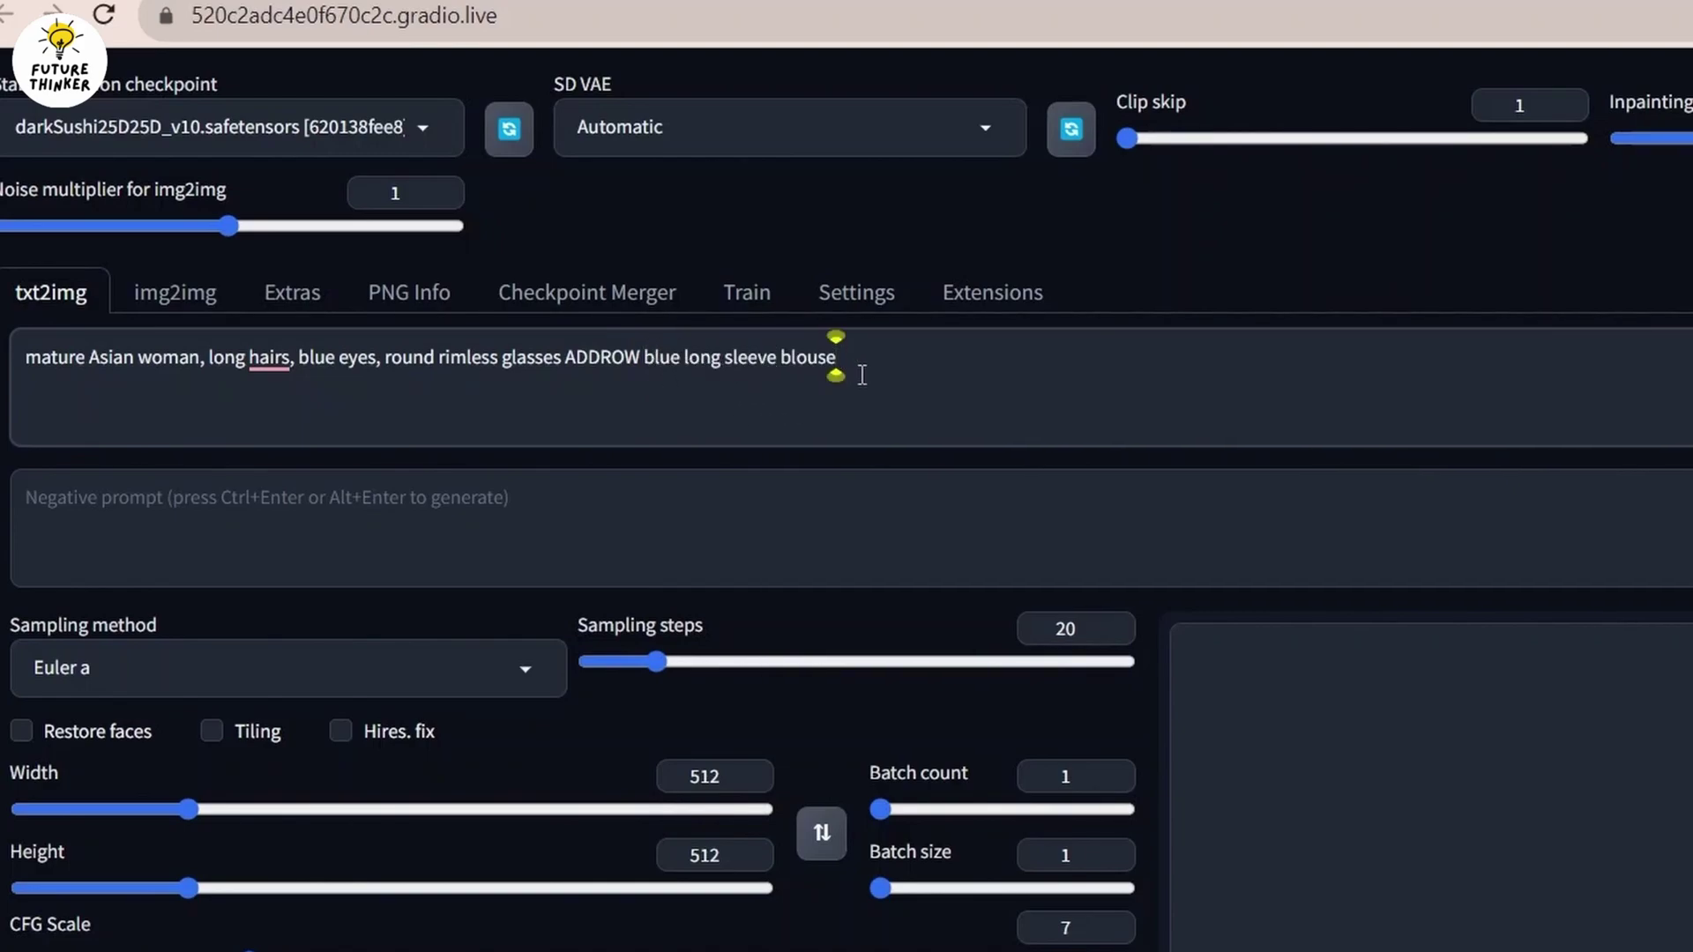
text(ADDROW)
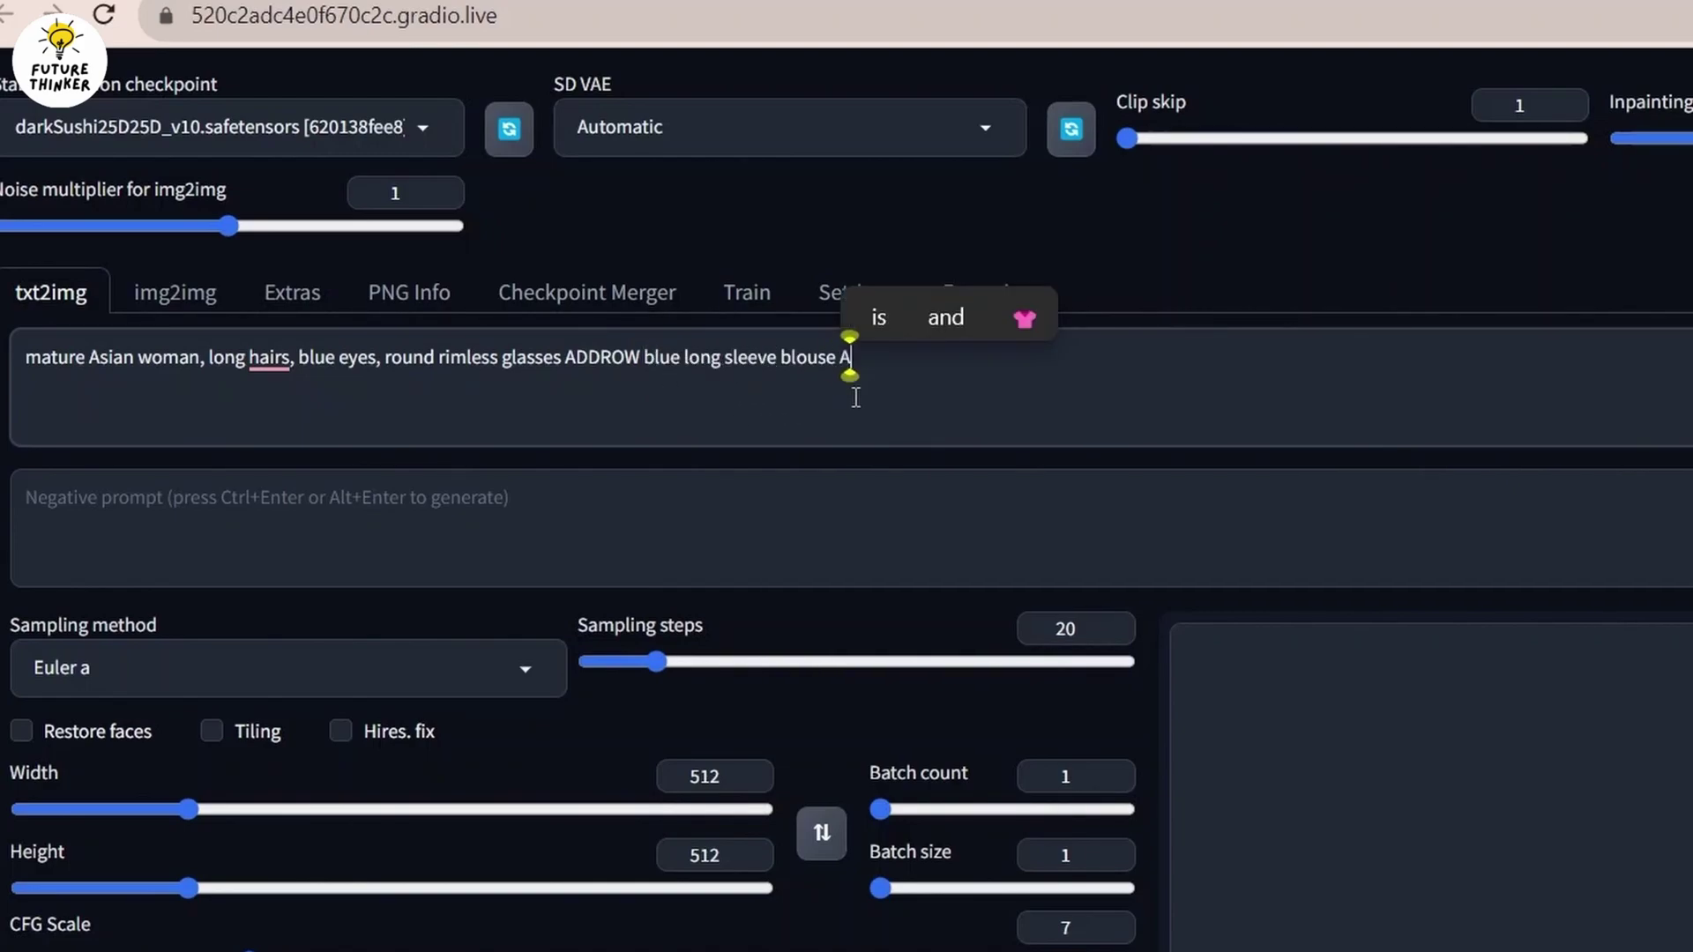
text(dark blue tapered trouser, walking, [long legs], curvy, [thick tighs])
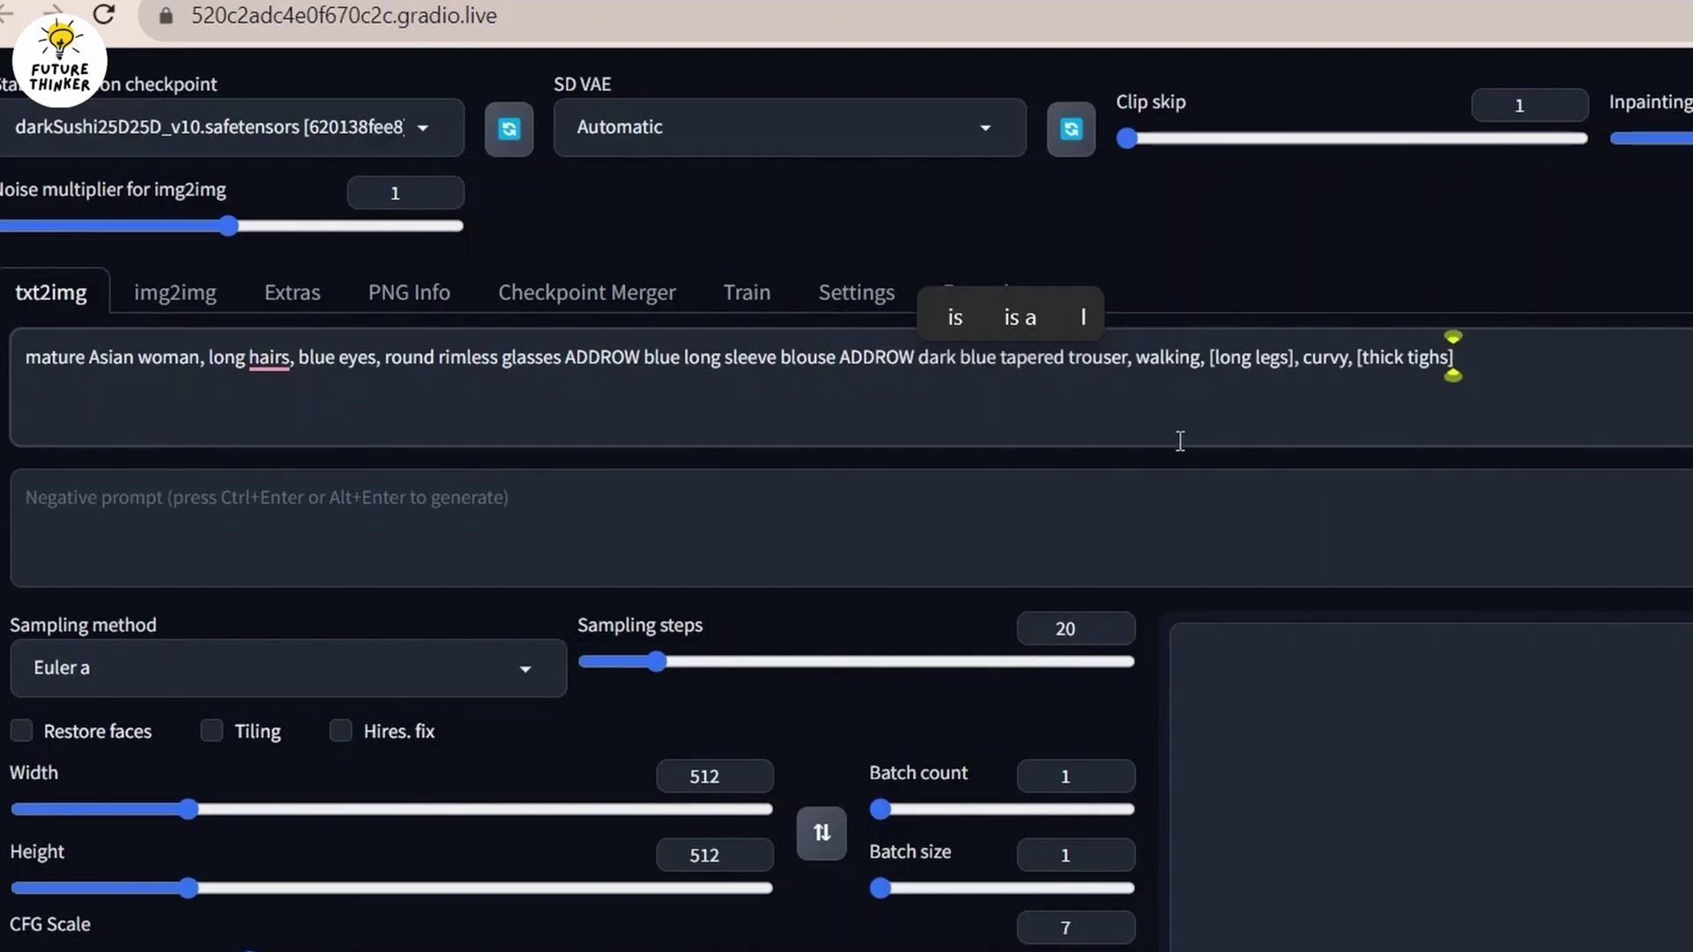
click(1077, 526)
key(ctrl+v)
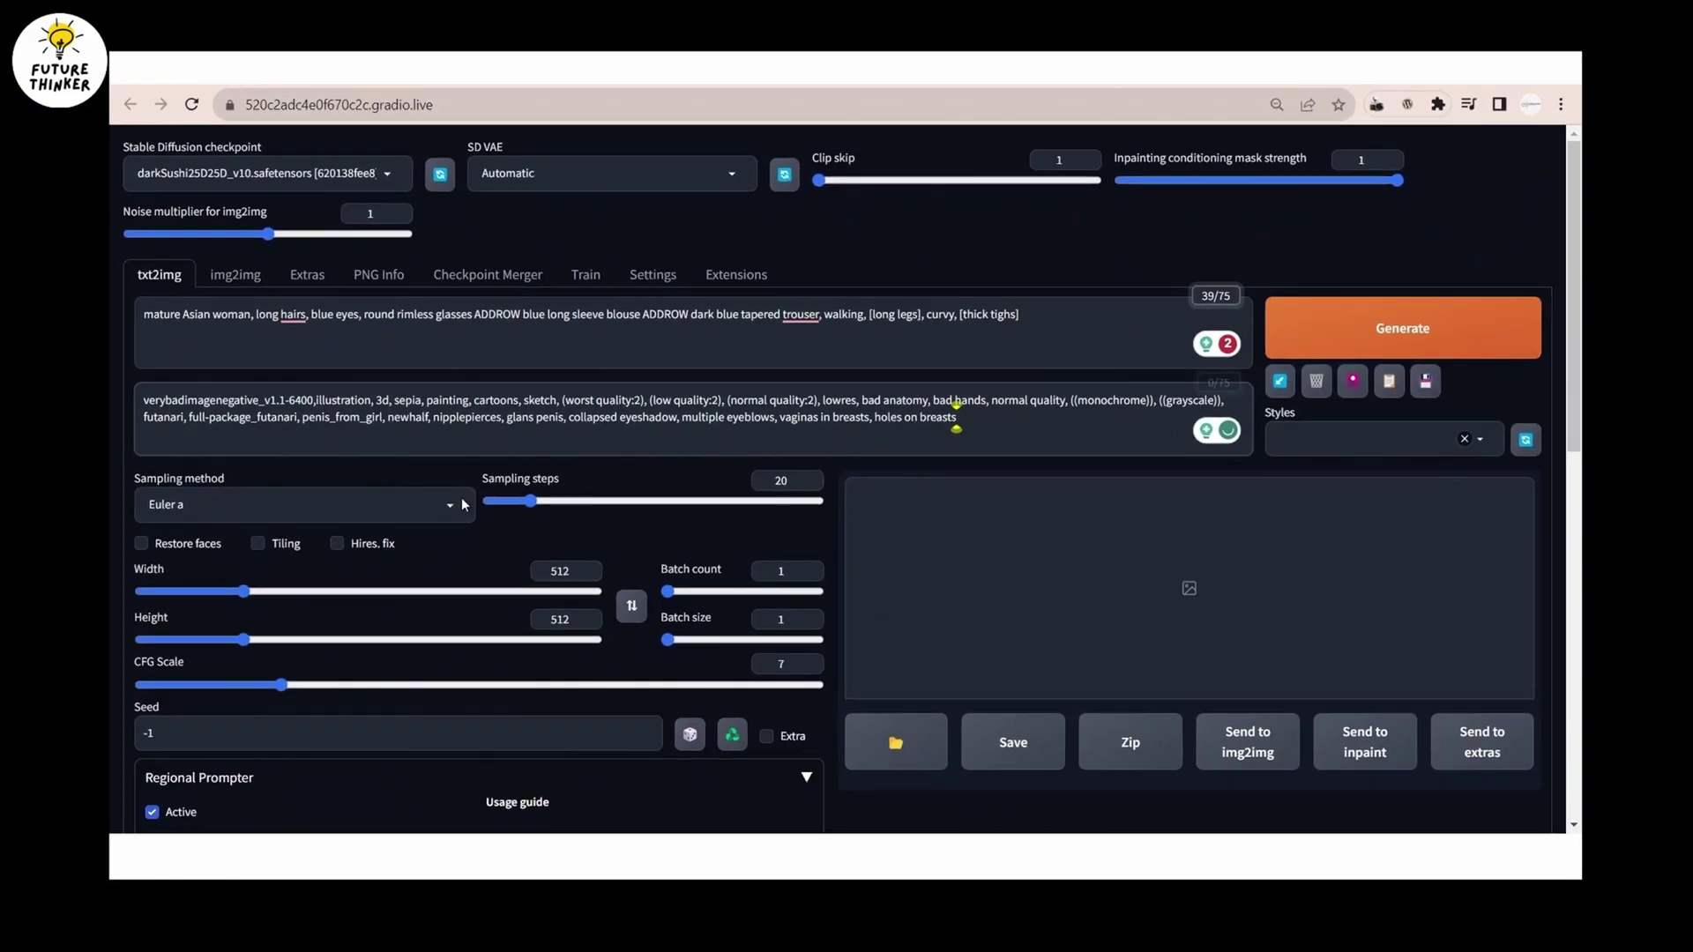
Select the DPM++ SDE Karras sampler and change the height from 512 to 786
click(464, 505)
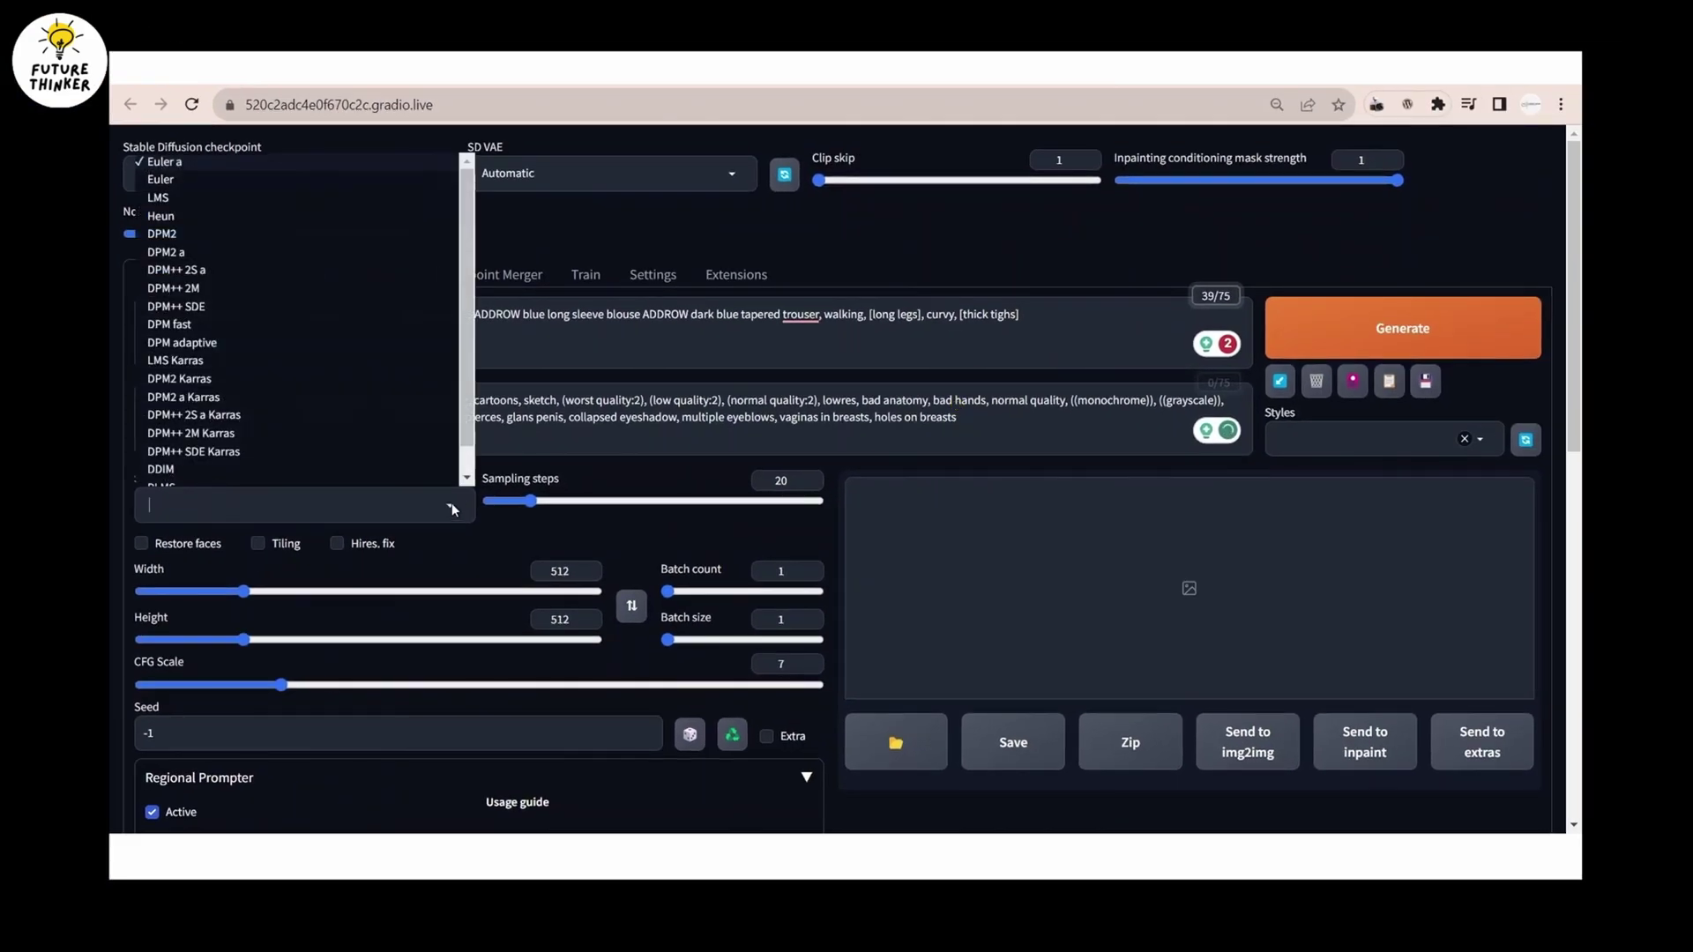
click(221, 448)
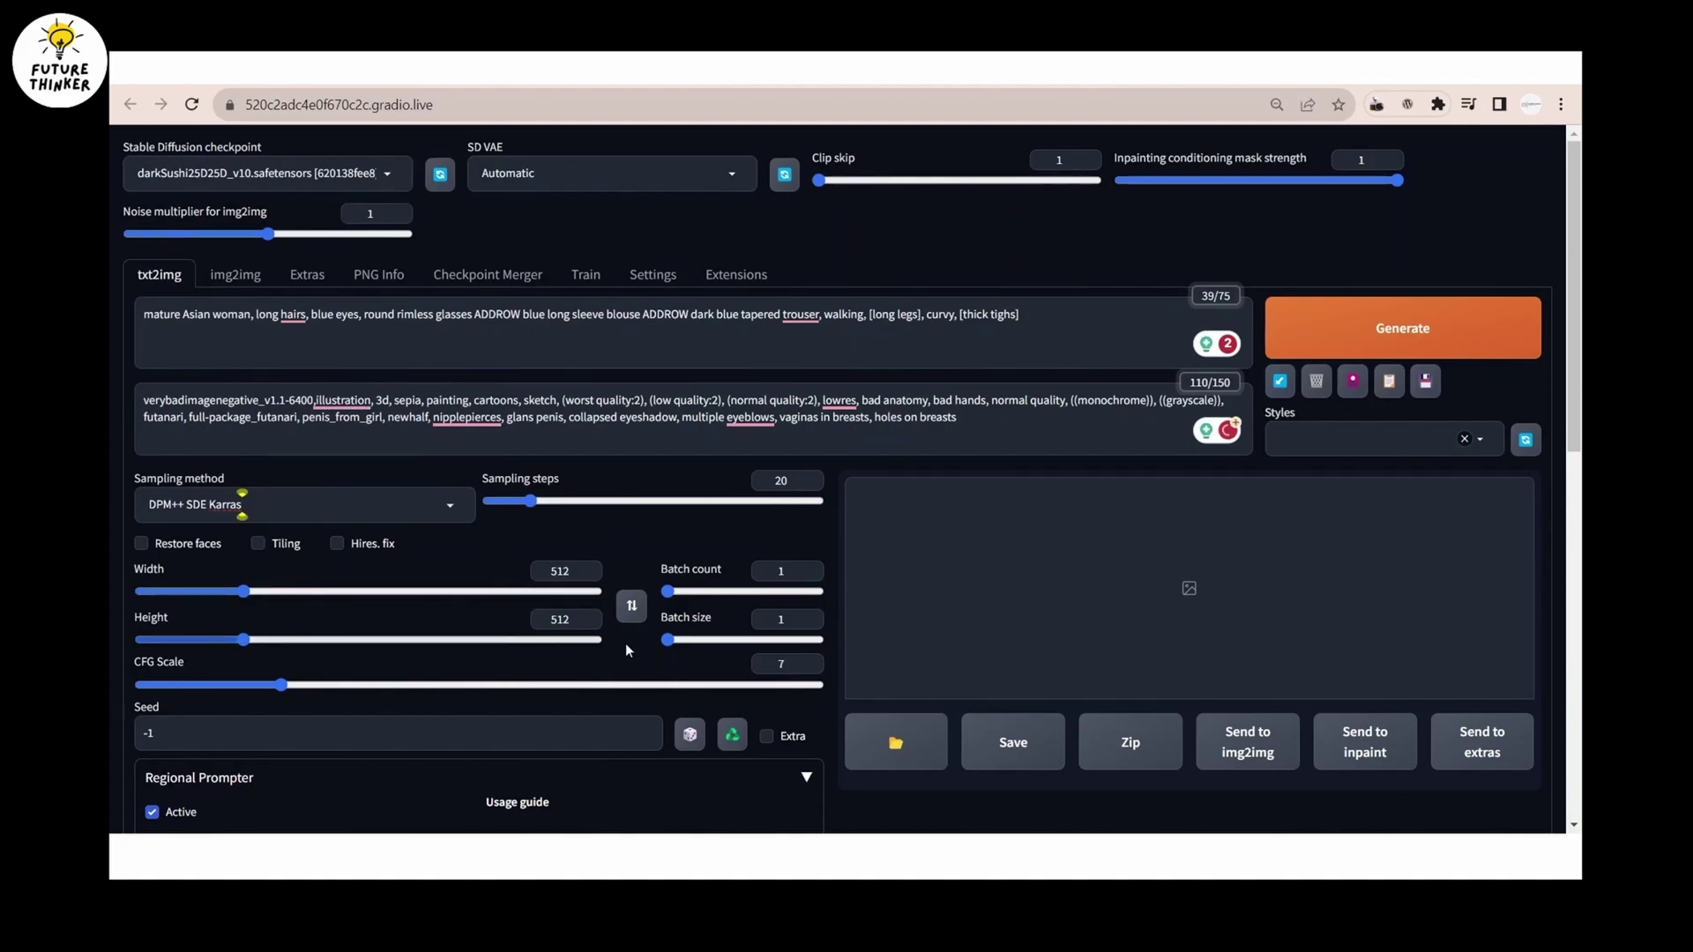
double_click(573, 620)
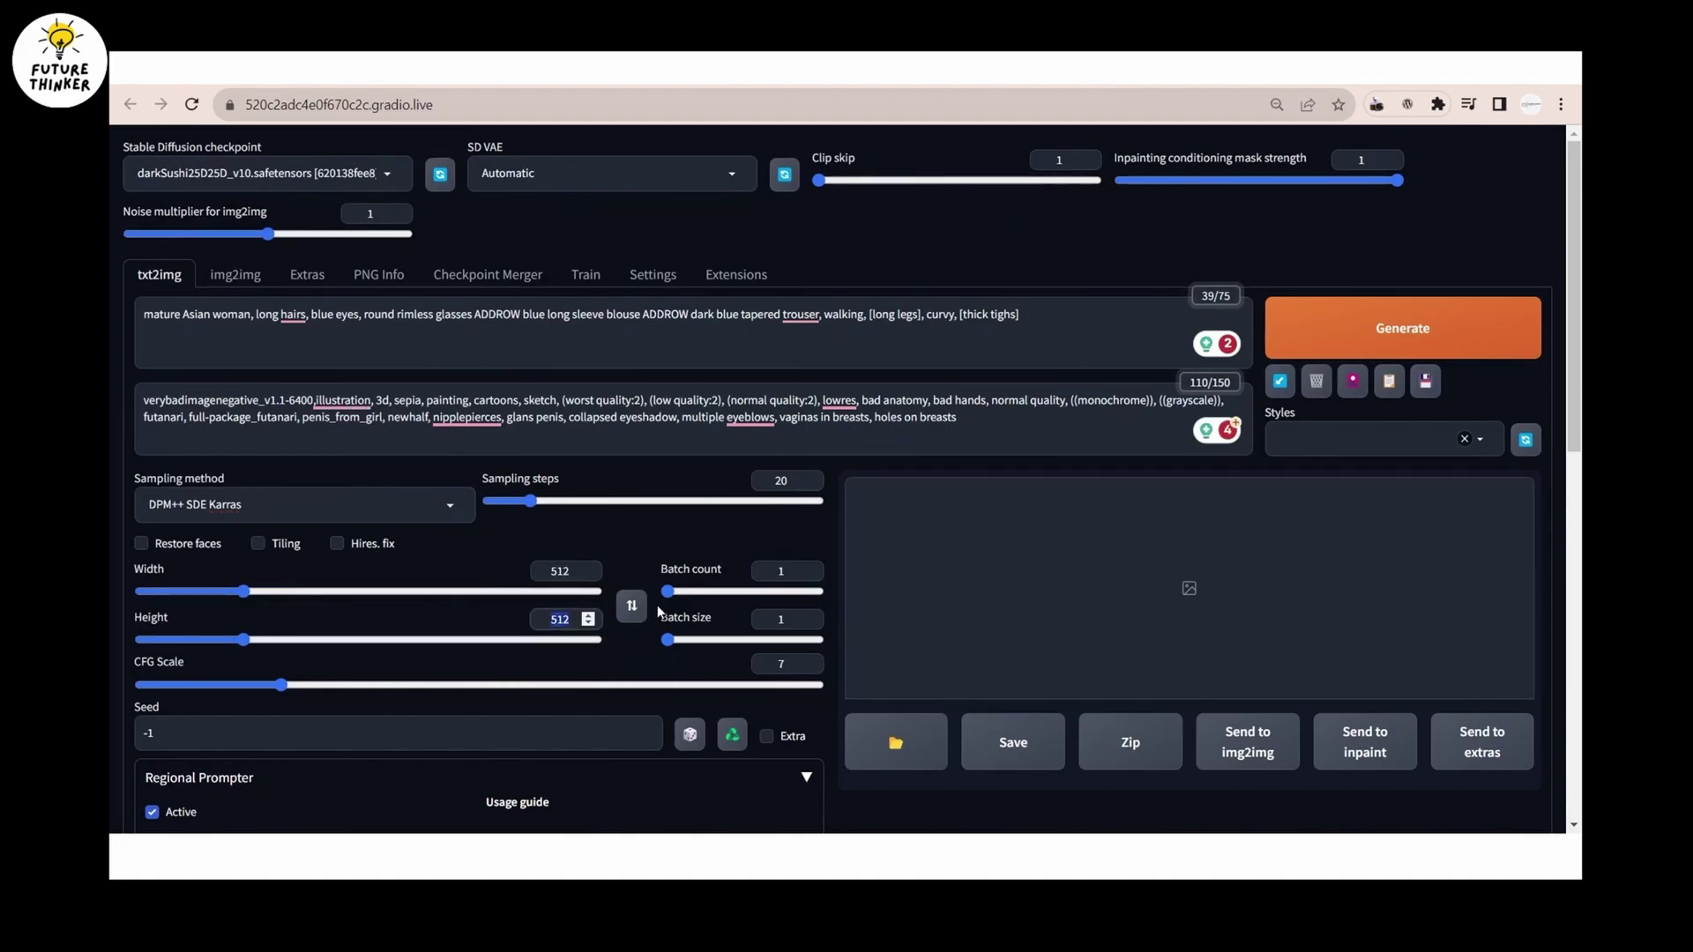
text(786)
Set the Regional Prompter base ratio to 0.8
scroll(631, 541, down, 5)
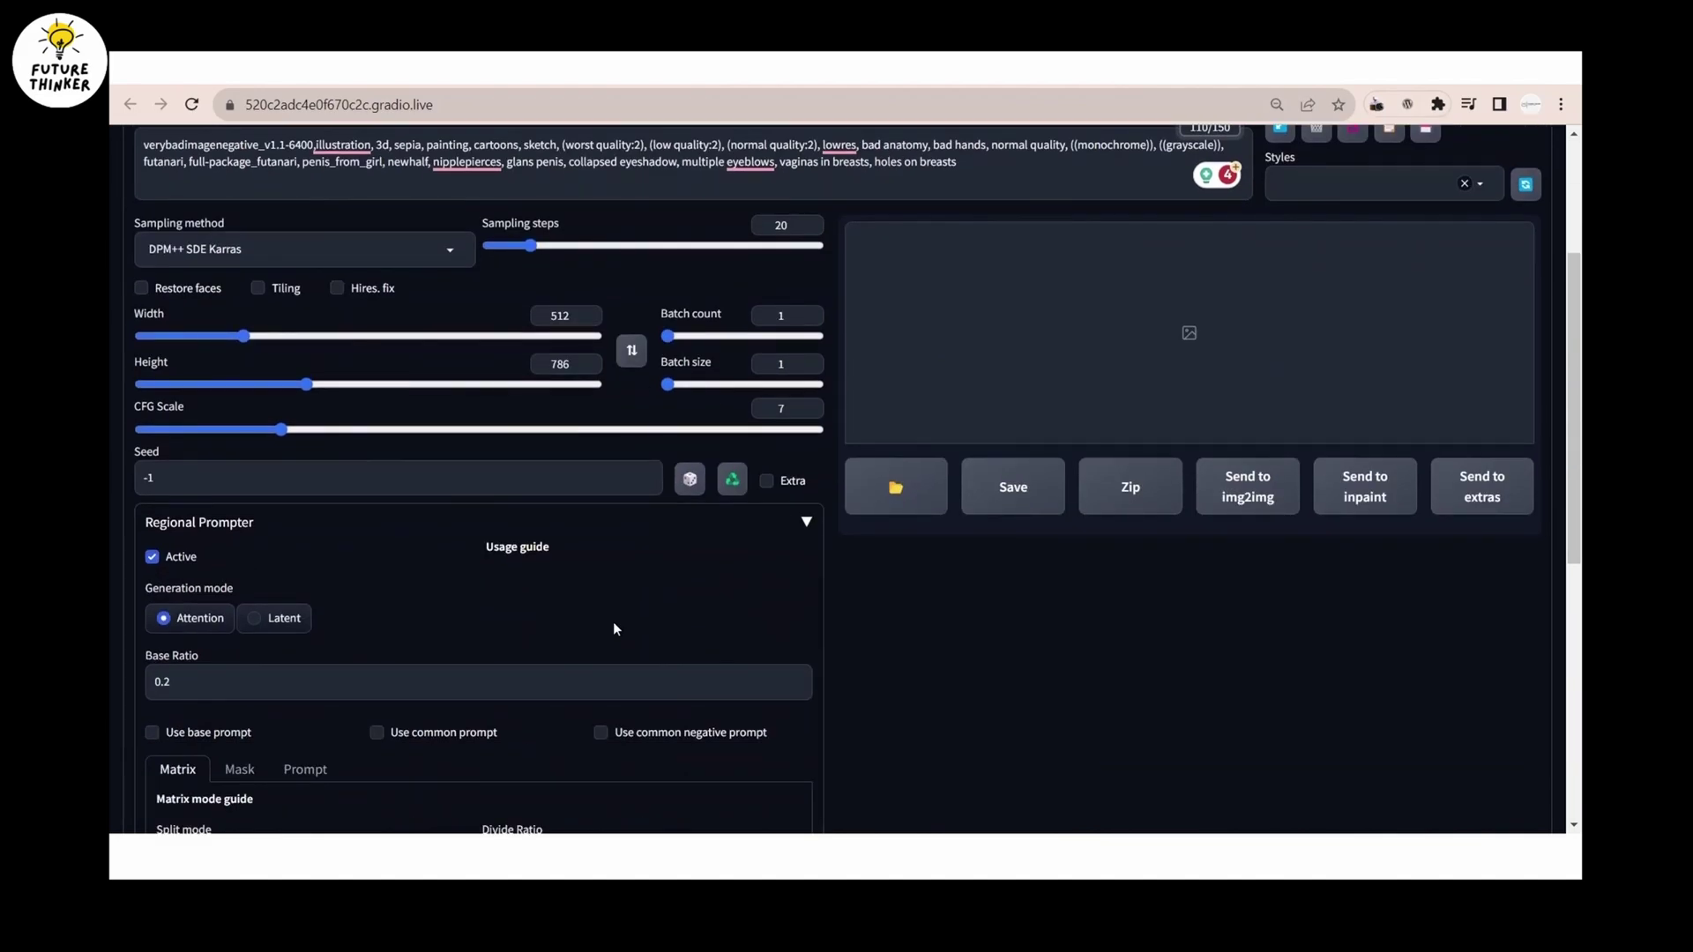
click(203, 563)
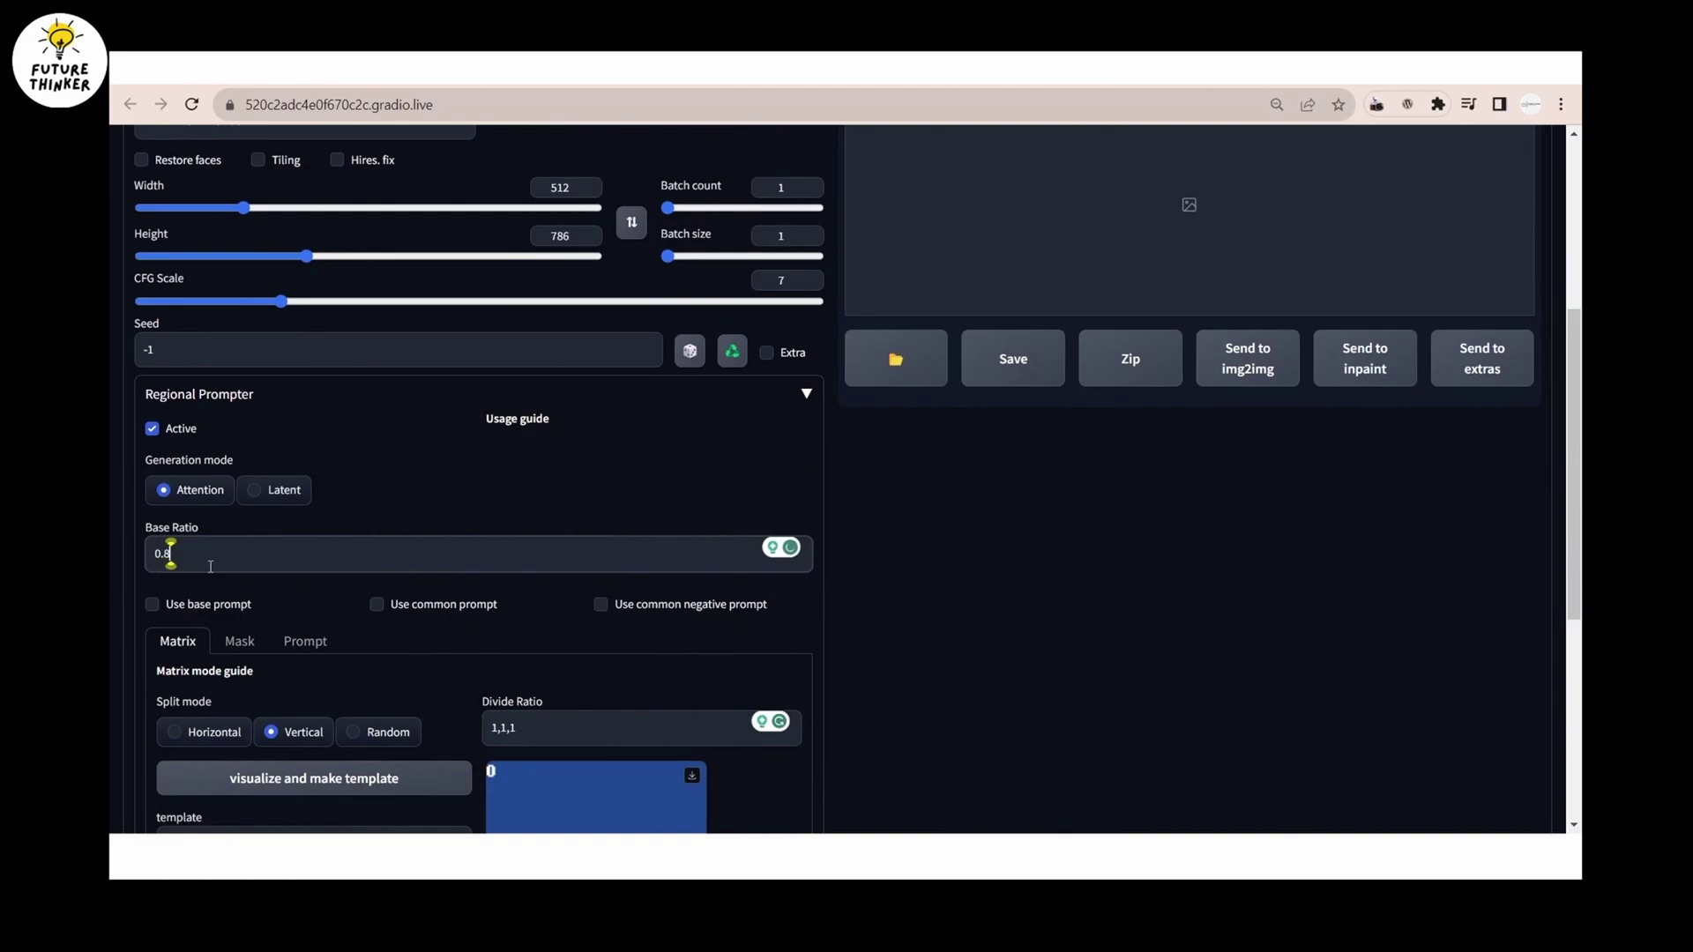
scroll(496, 552, up, 5)
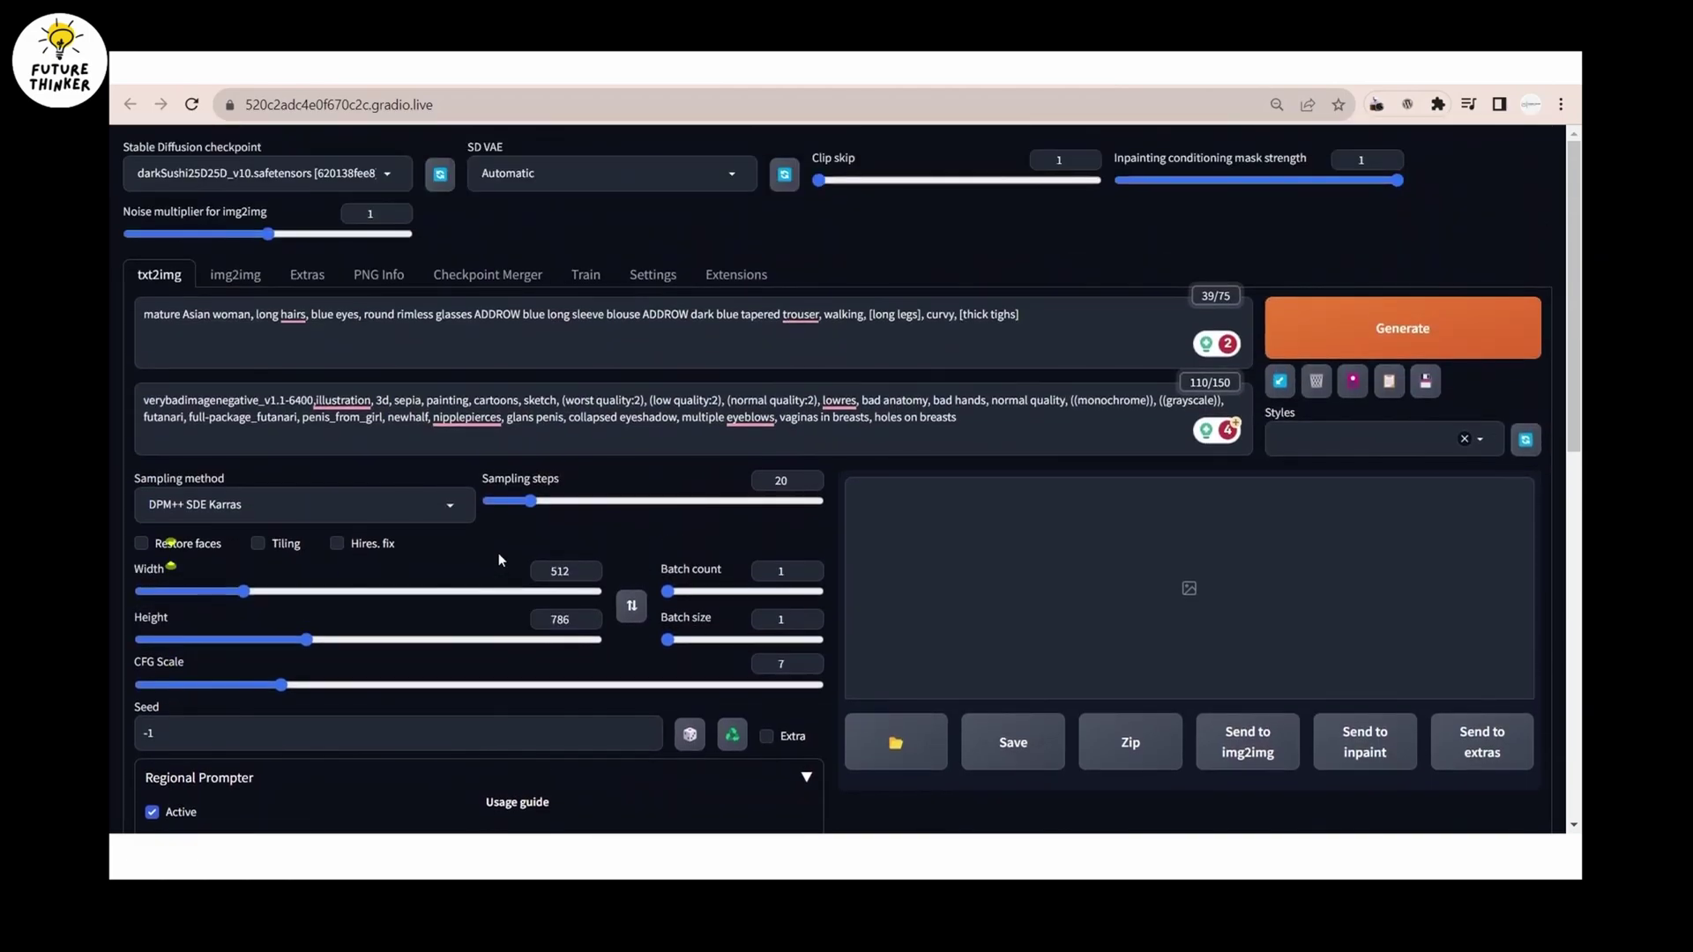
Set the batch count to 3
double_click(782, 571)
text(3)
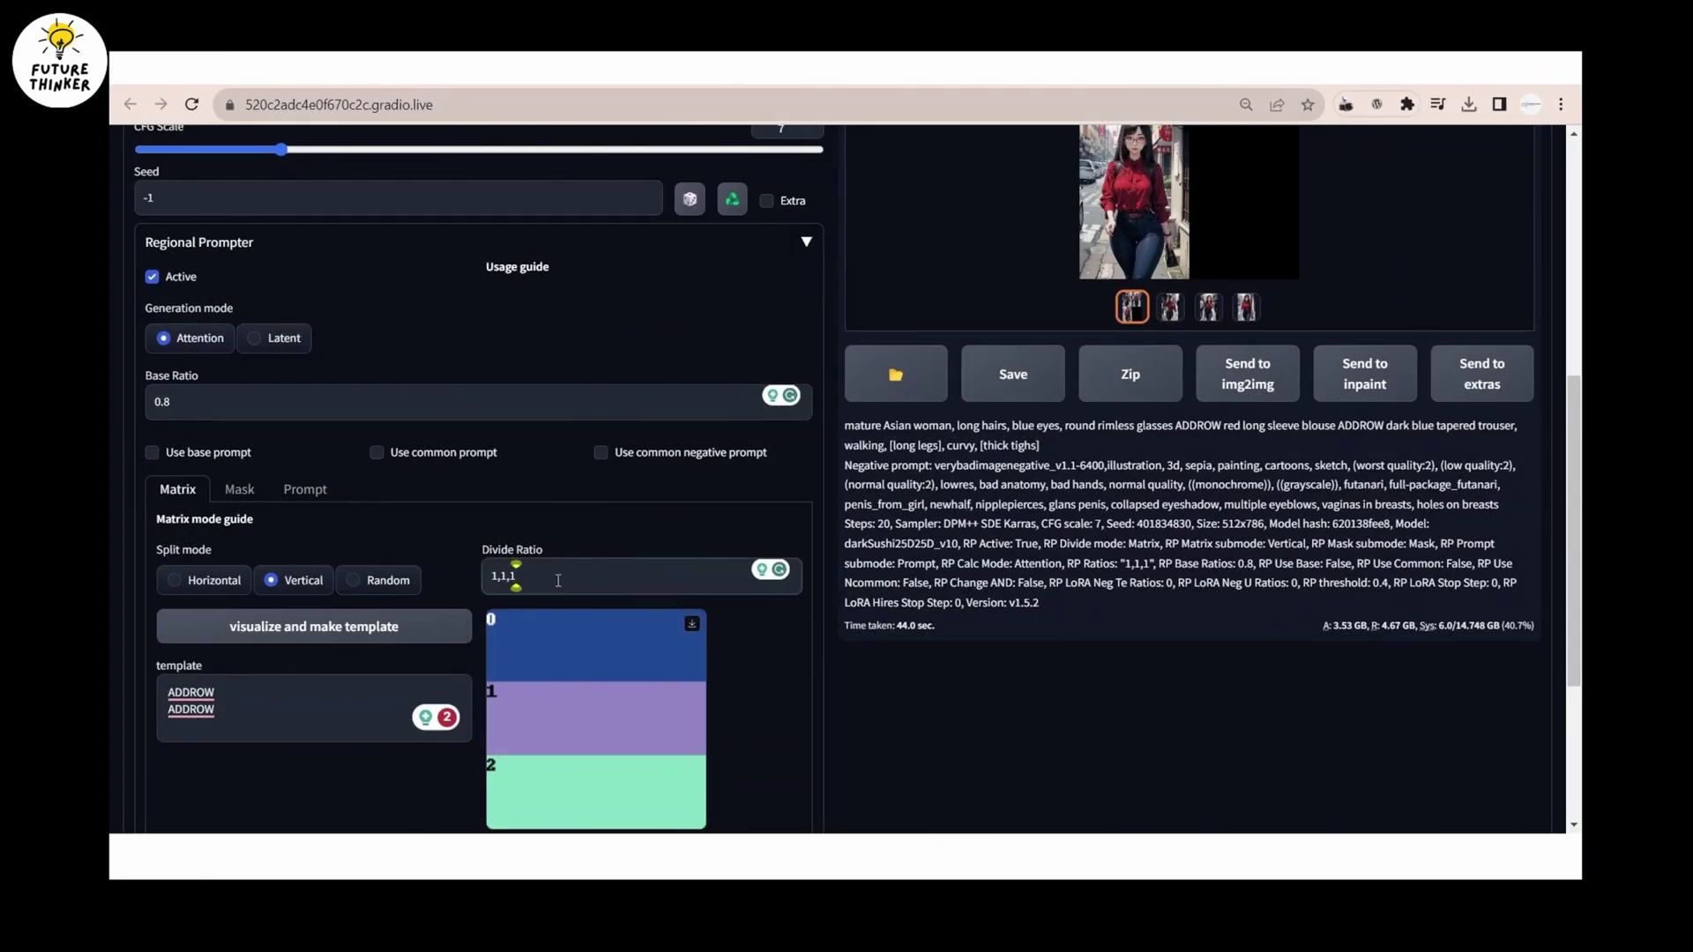
Add a 'background of modern city ADDROW' region and enable Hires. fix with 15 steps
click(346, 630)
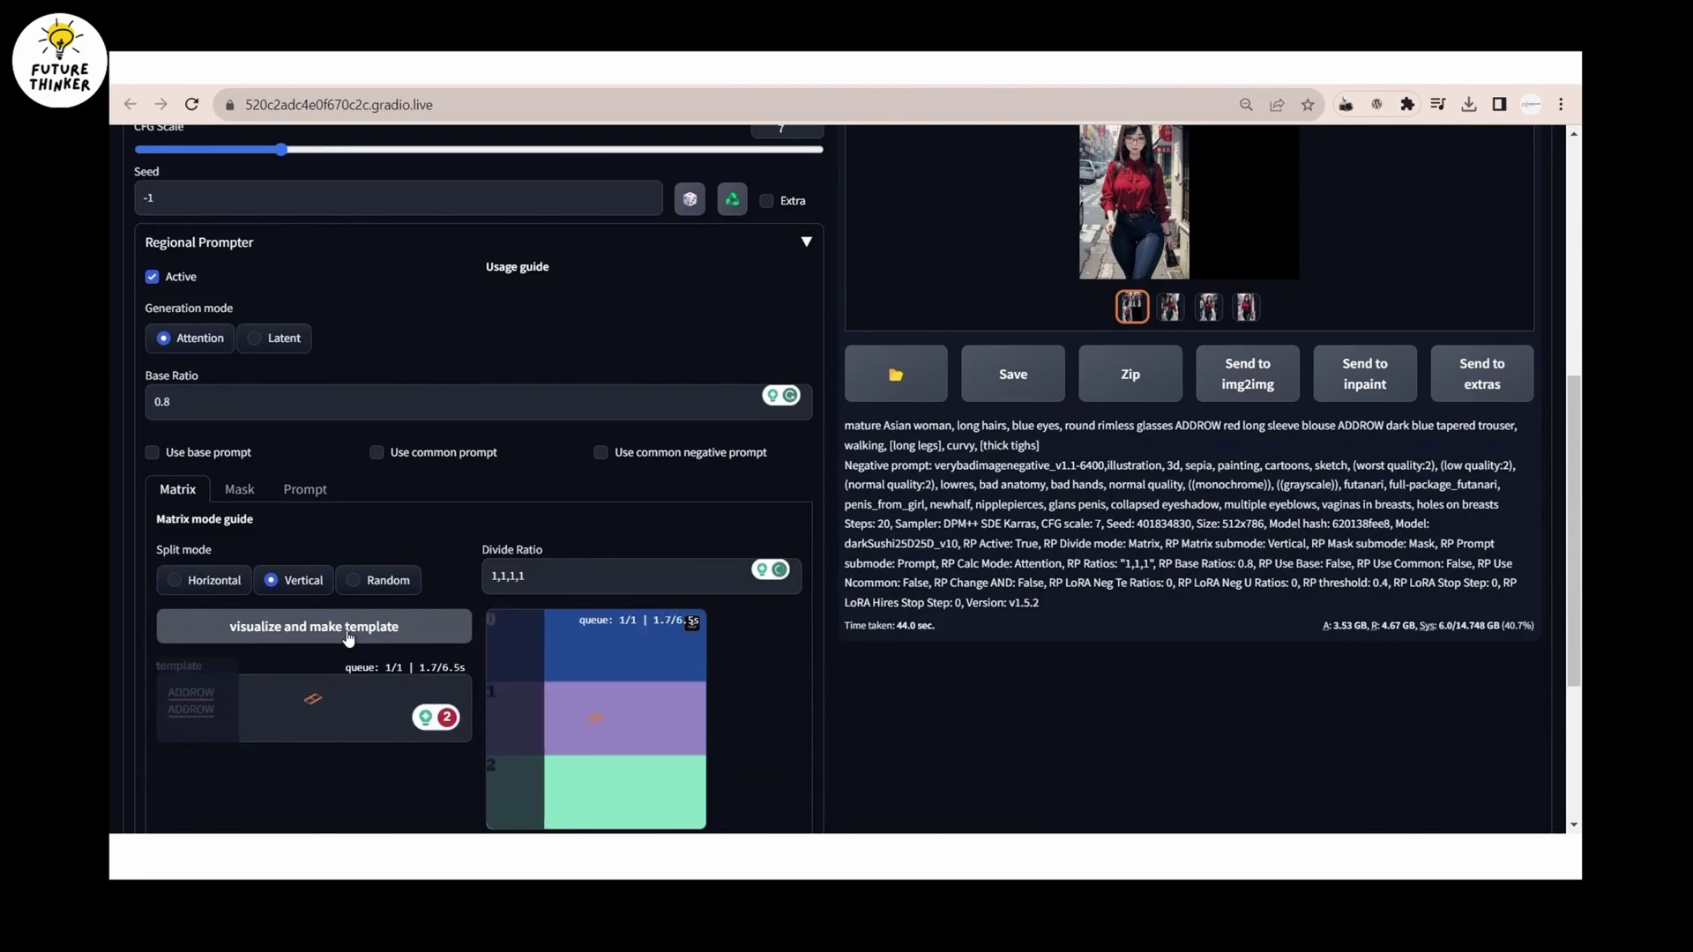
right_click(172, 692)
scroll(340, 568, up, 6)
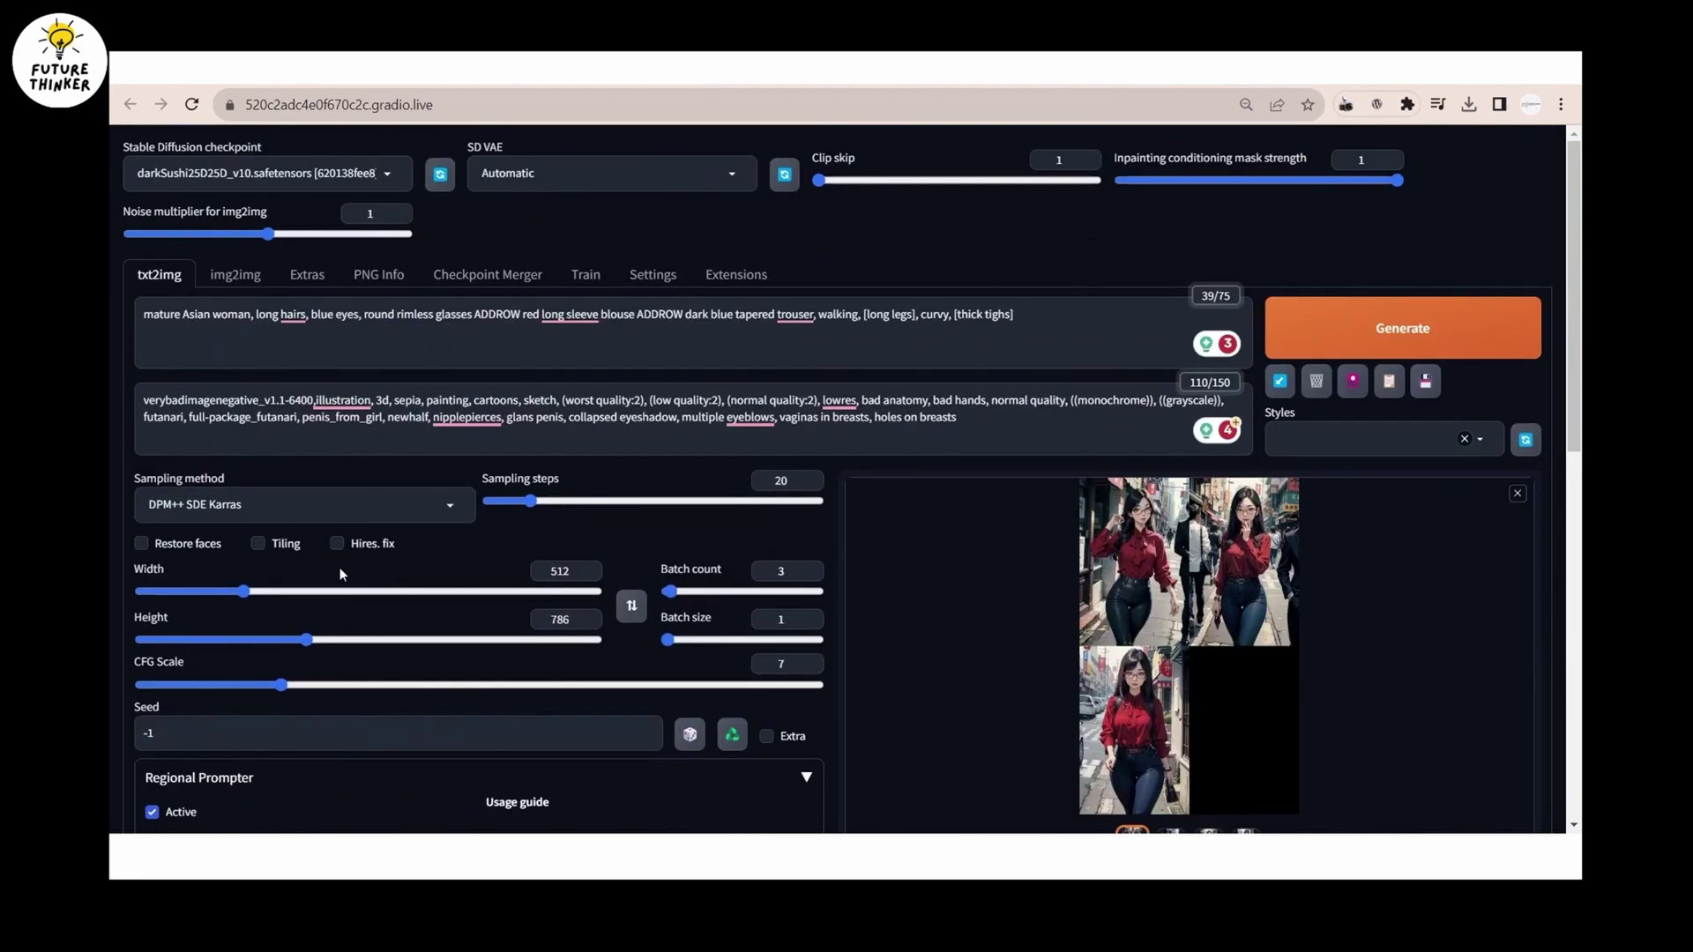
text(background of modern city ADDROW)
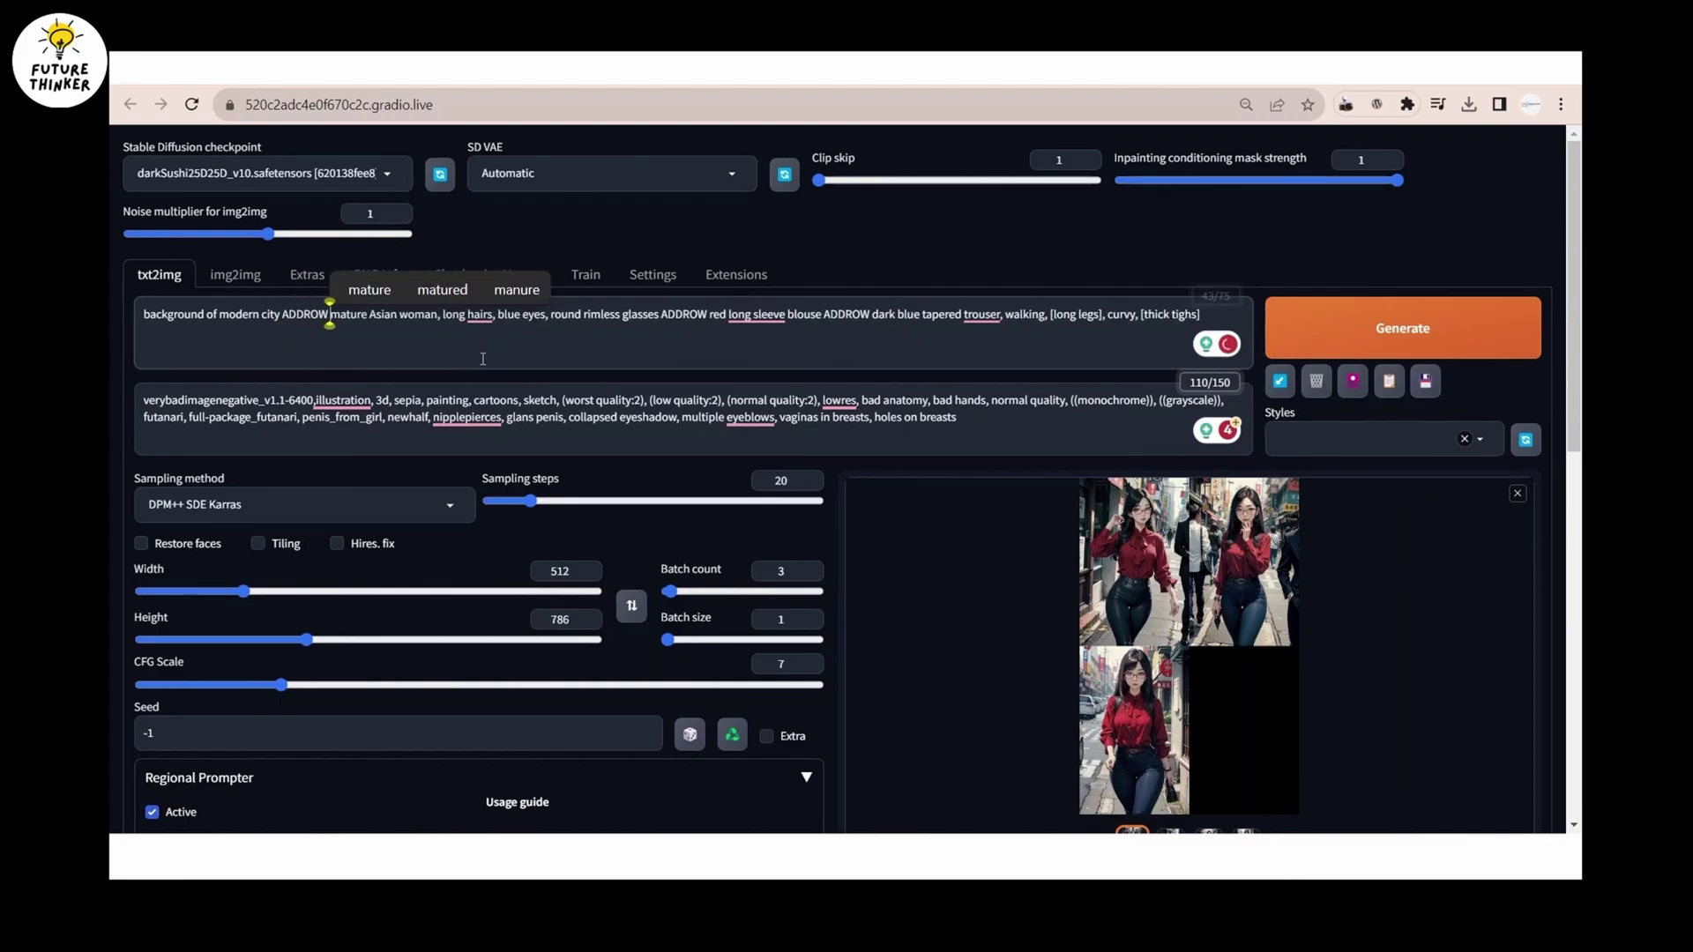
click(337, 543)
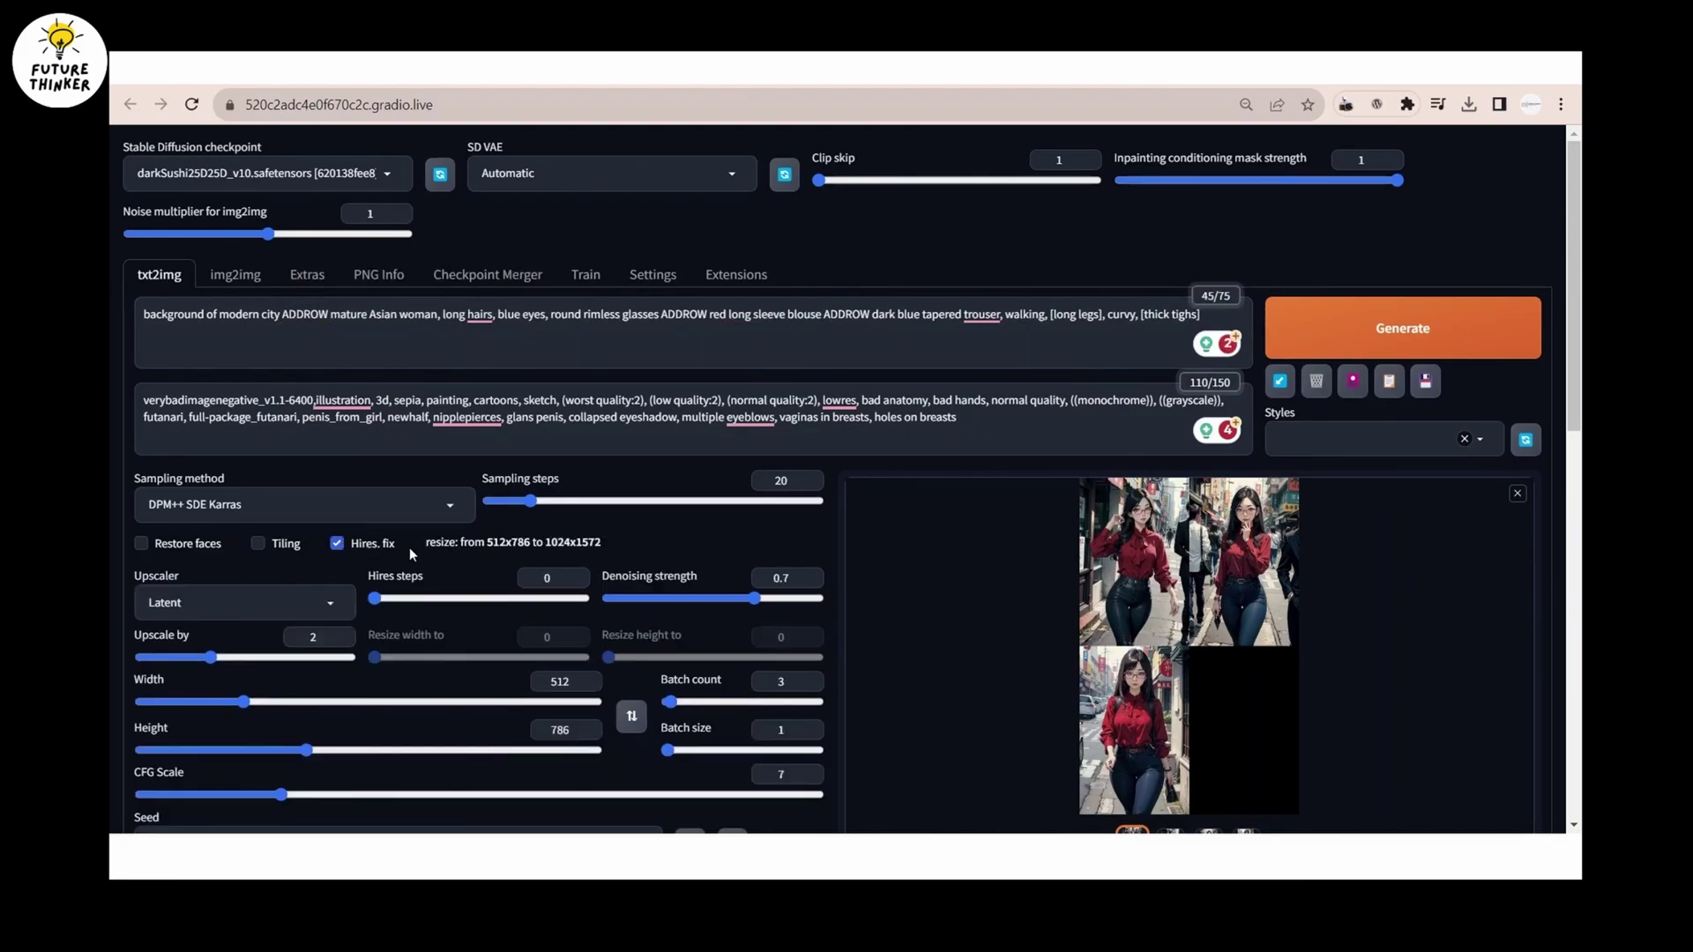
drag(375, 598, 396, 598)
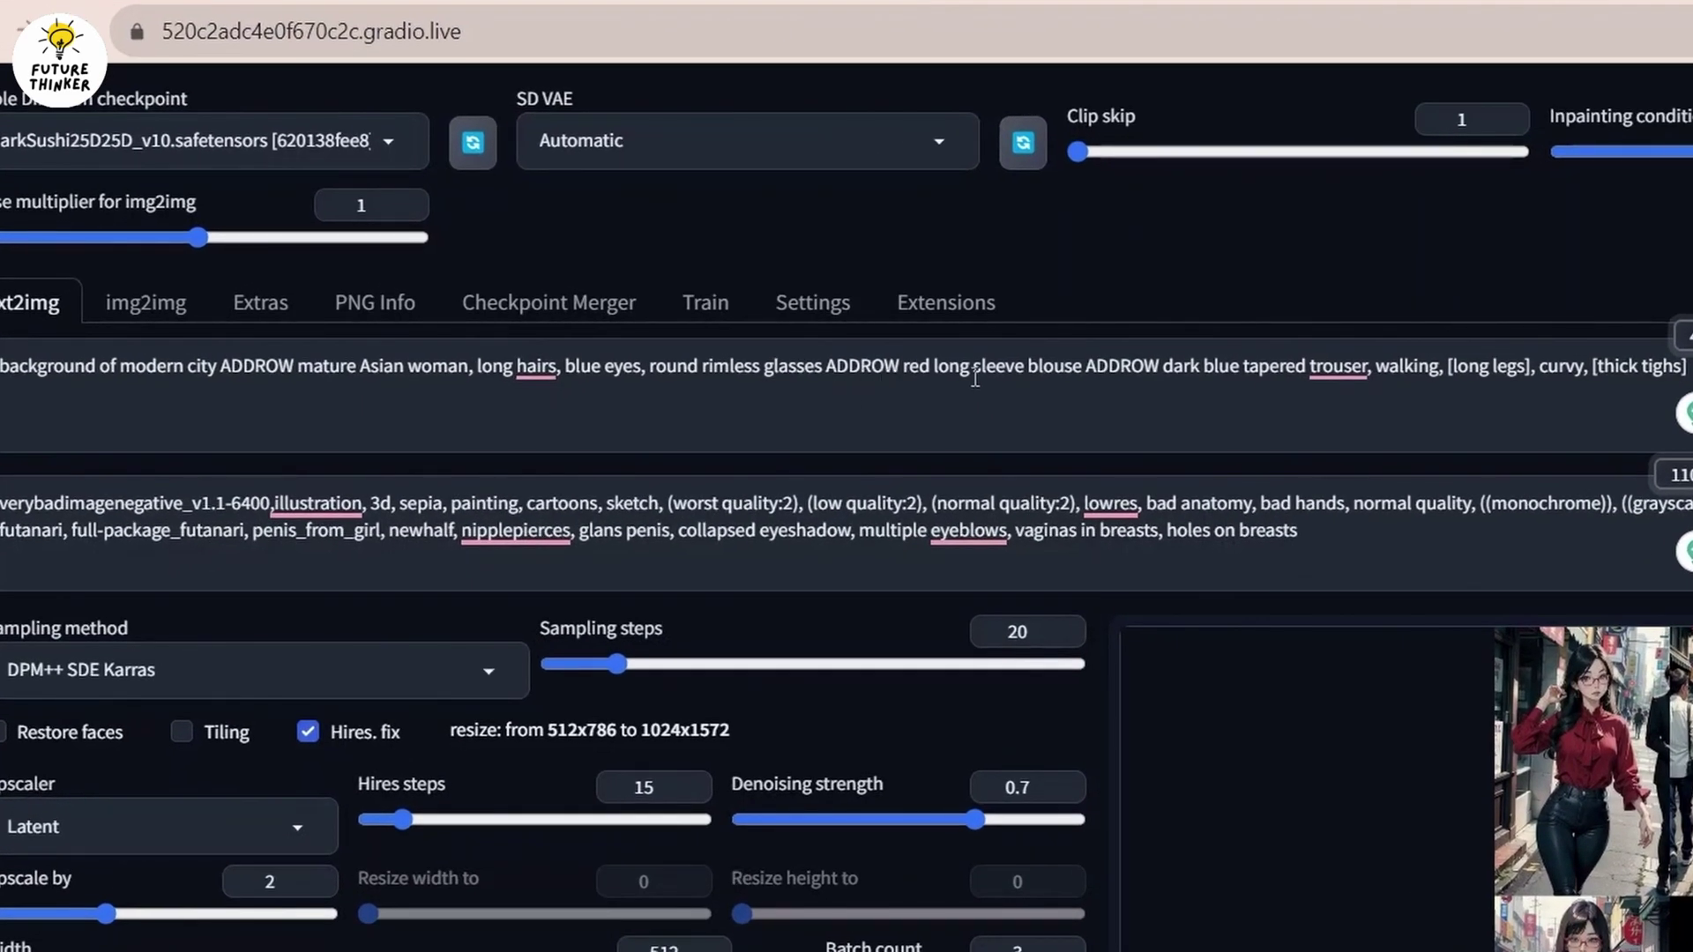
Change the blouse colour in the prompt from red to black
click(932, 365)
key(BackSpace)
key(BackSpace)
key(BackSpace)
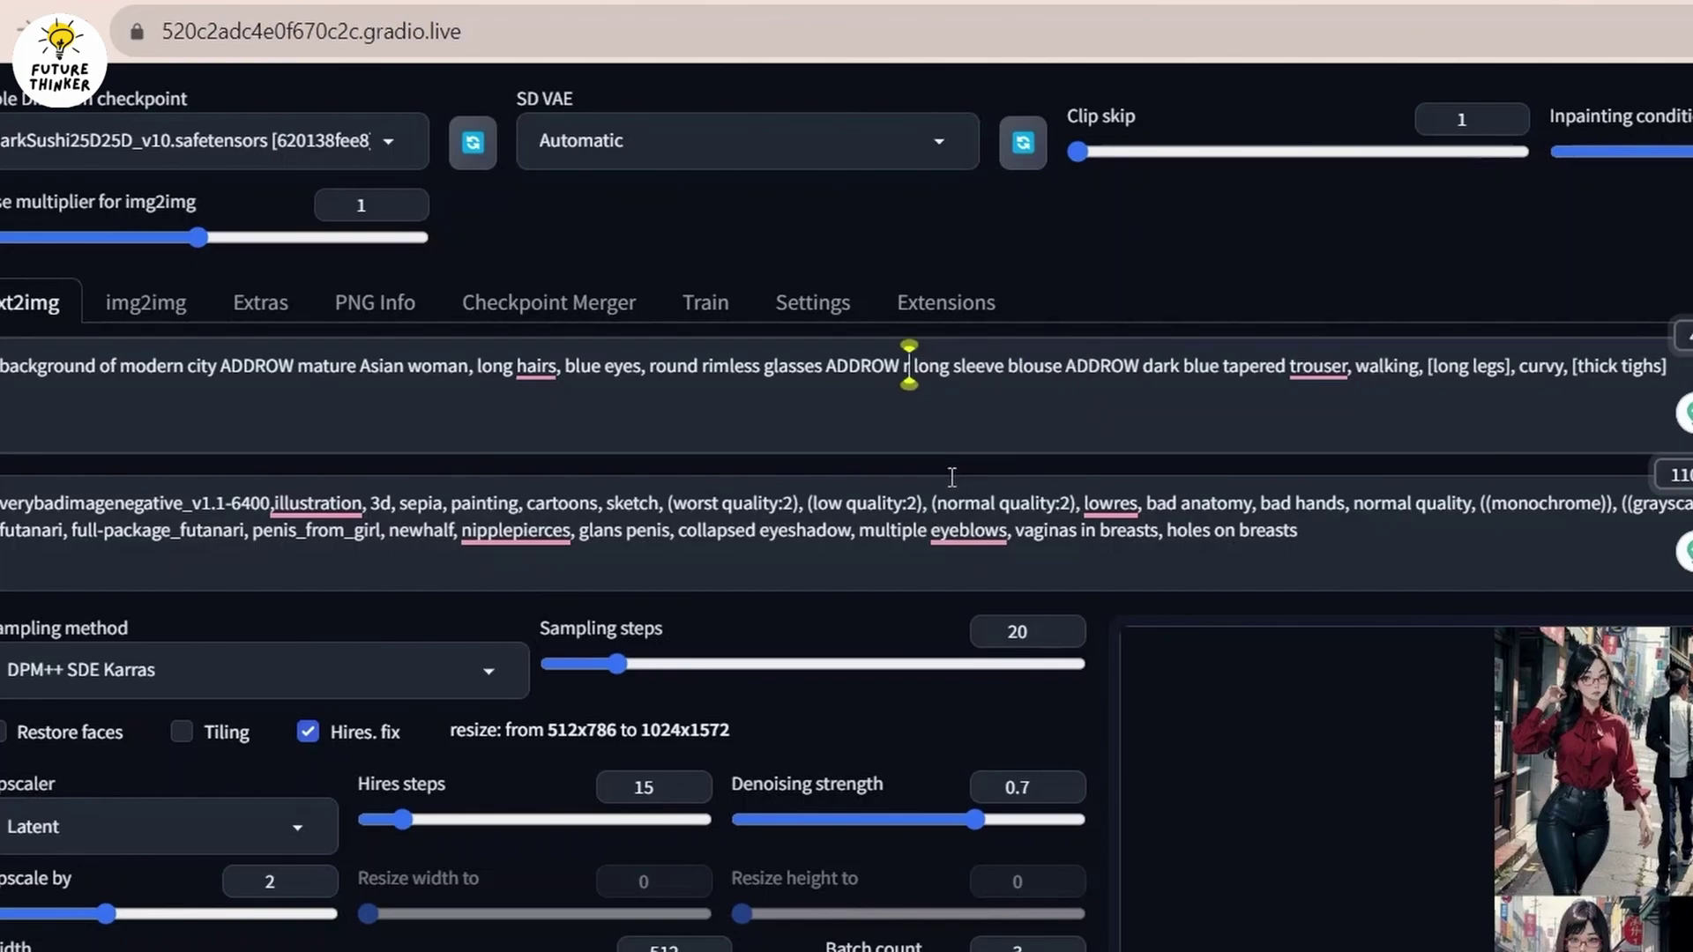
text(BLAC)
key(BackSpace)
key(BackSpace)
key(BackSpace)
key(BackSpace)
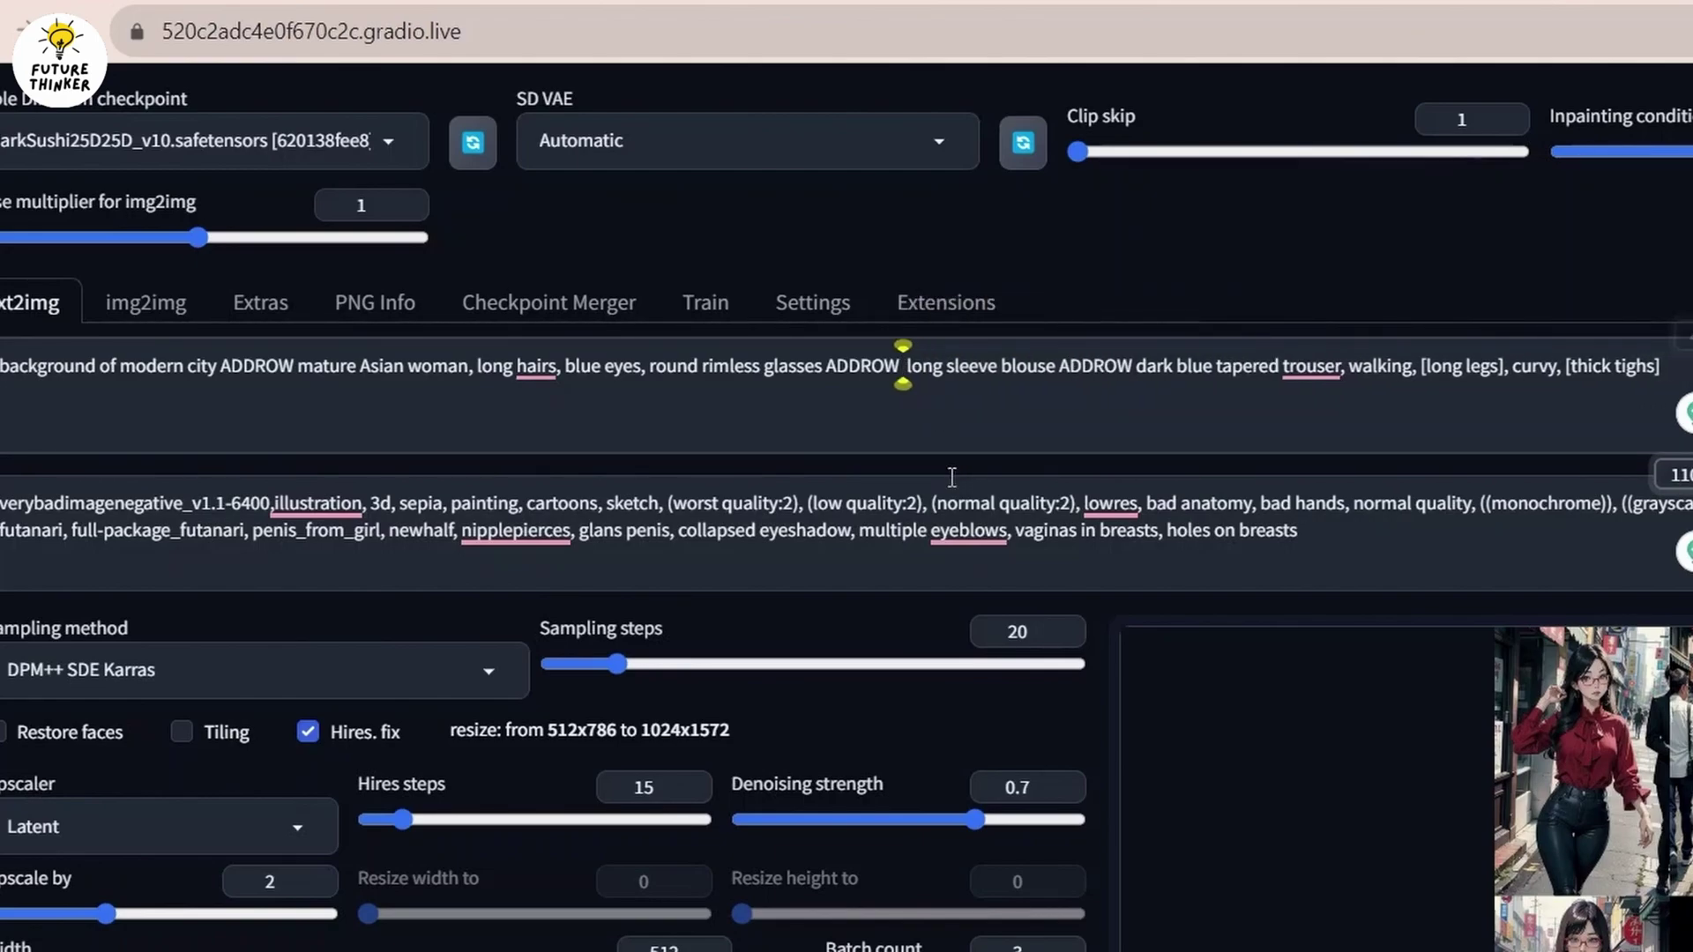
text(black)
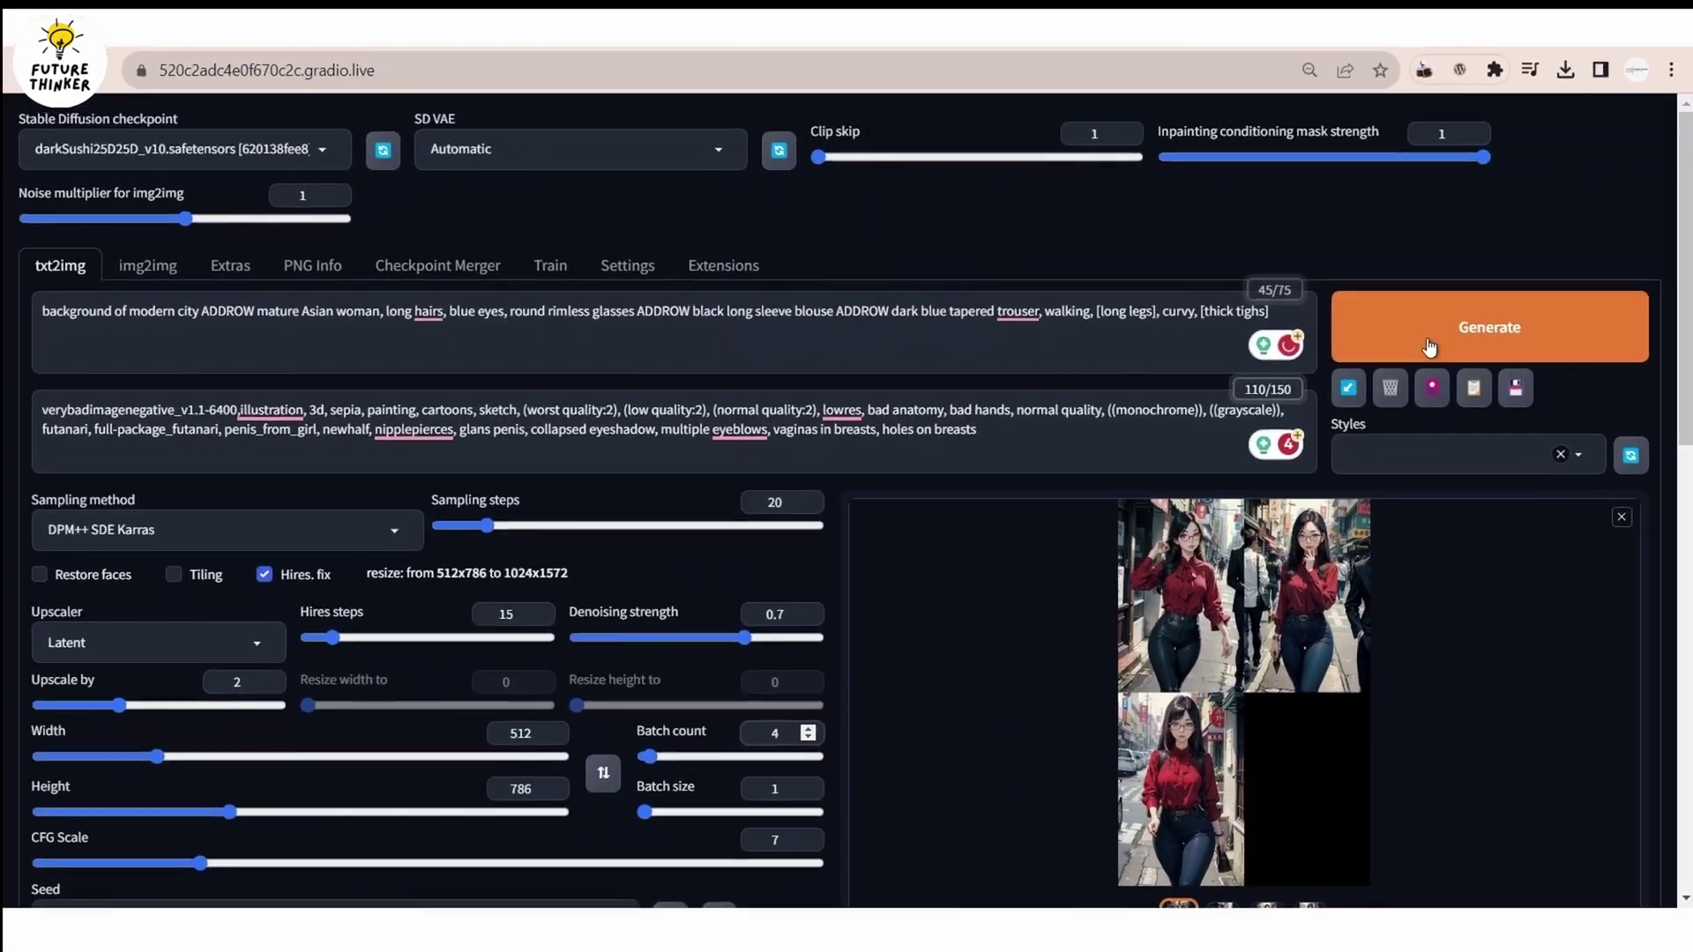